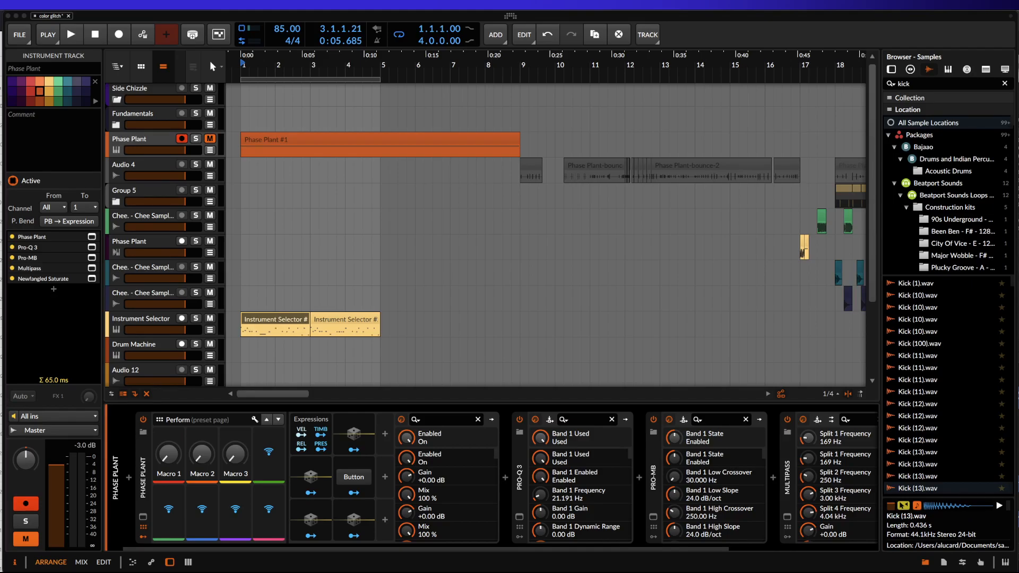
Show the Instrument Selector track's devices and look inside its Instrument Selector container at the Aquario layer.
{"action": "left_click", "coordinate": [125, 323]}
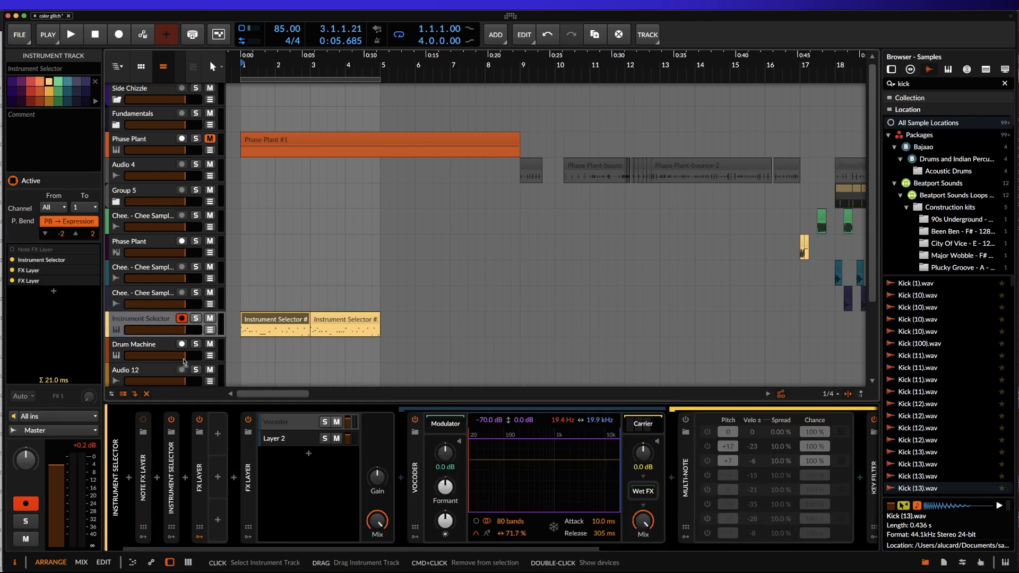
{"action": "left_click", "coordinate": [175, 459]}
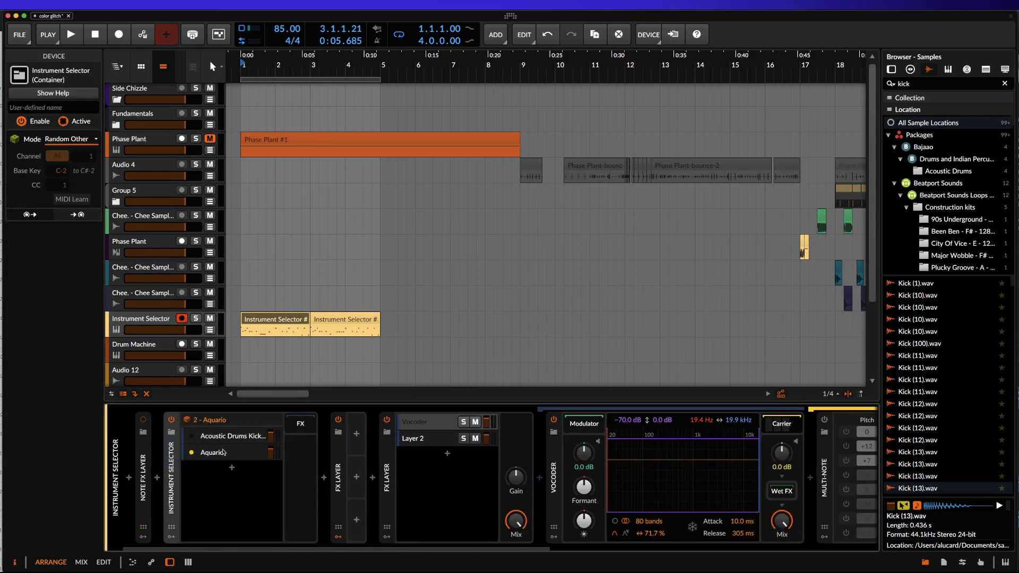
{"action": "left_click", "coordinate": [227, 453]}
{"action": "left_click", "coordinate": [228, 453]}
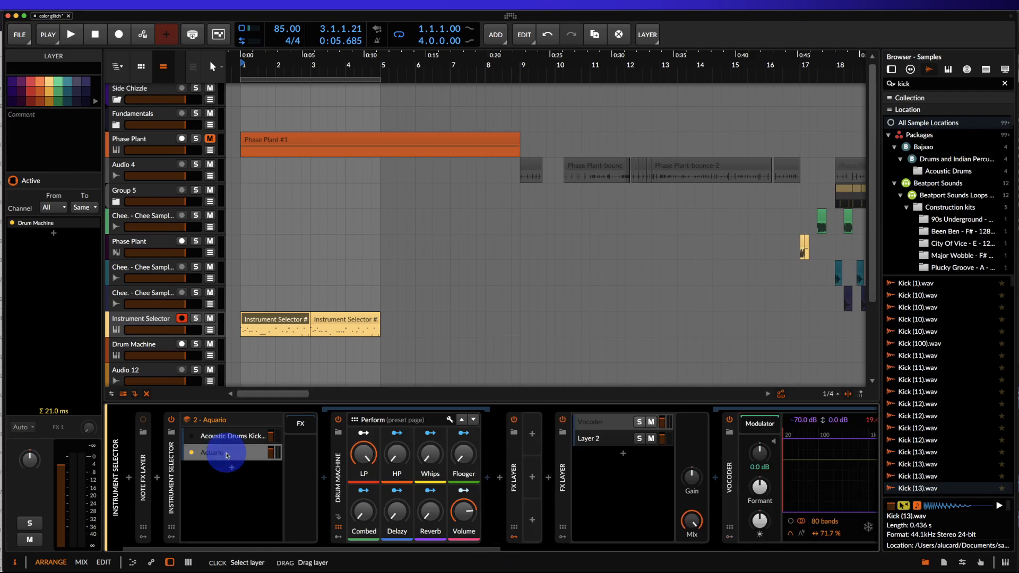
{"action": "left_click", "coordinate": [139, 330]}
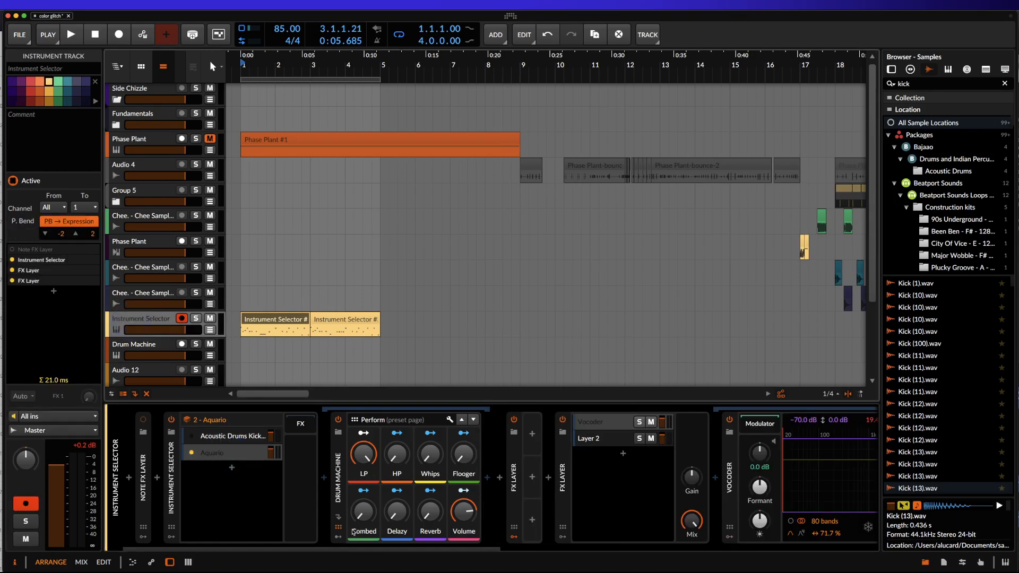
Turn off both FX Layer devices on the Instrument Selector track and play the drum loop without them.
{"action": "scroll", "coordinate": [412, 438], "scroll_direction": "right", "scroll_amount": 5}
{"action": "left_click", "coordinate": [392, 419]}
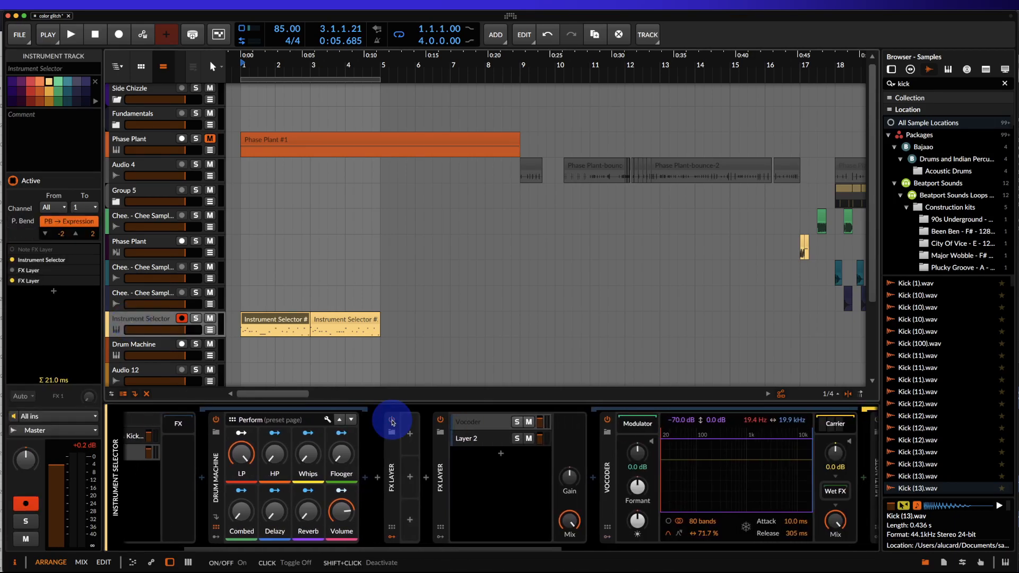
{"action": "left_click", "coordinate": [439, 420]}
{"action": "key", "text": "space"}
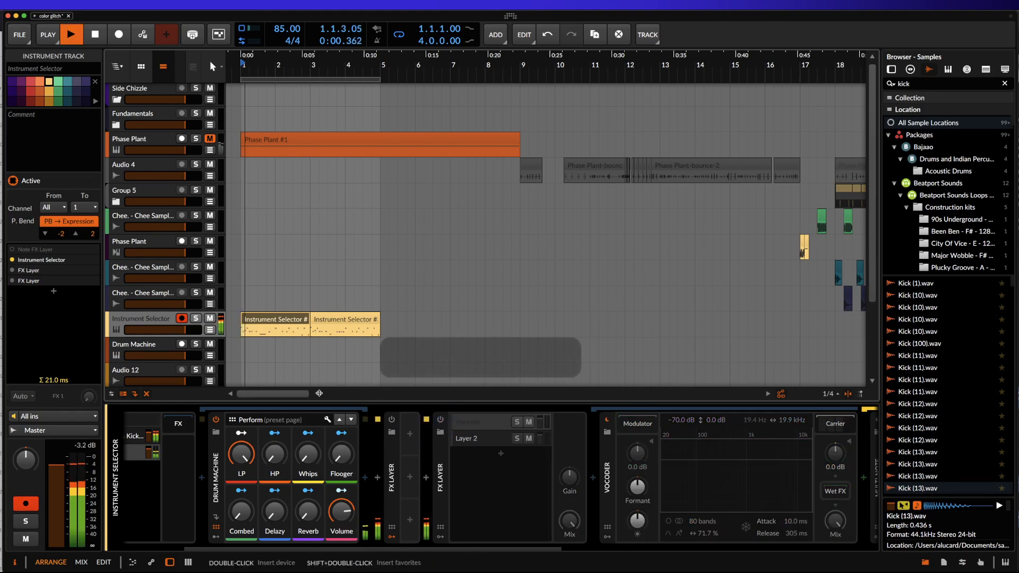
{"action": "scroll", "coordinate": [252, 325], "scroll_direction": "up", "scroll_amount": 3}
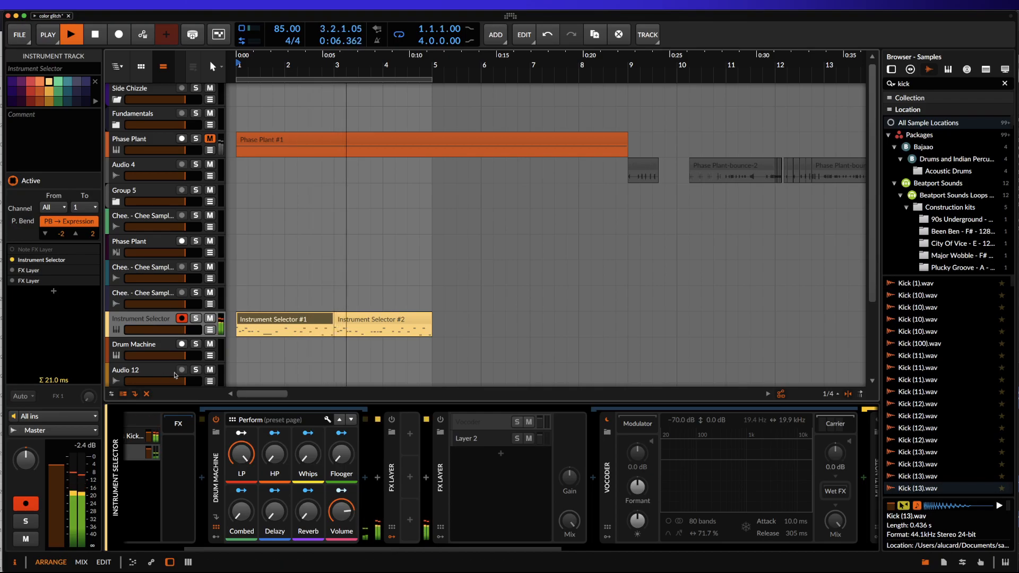
{"action": "key", "text": "space"}
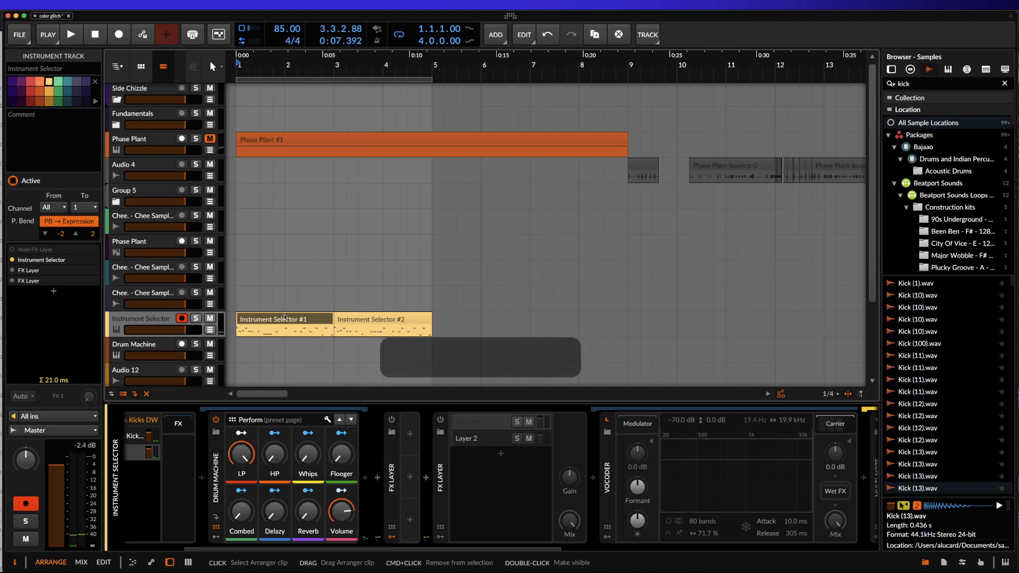
Look at the notes in the Instrument Selector #1 clip and return to the track's device chain.
{"action": "double_click", "coordinate": [310, 320]}
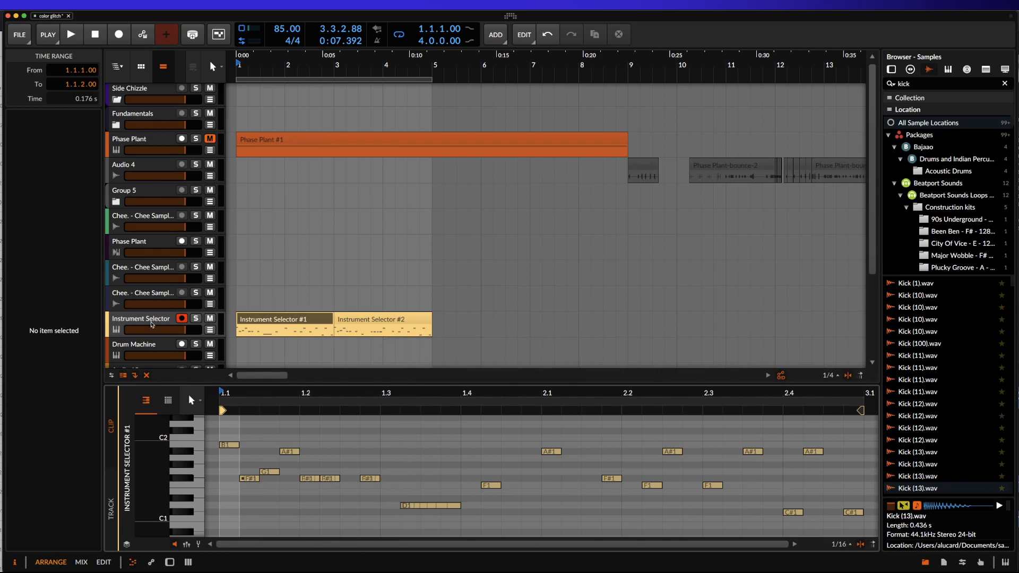
{"action": "double_click", "coordinate": [150, 323]}
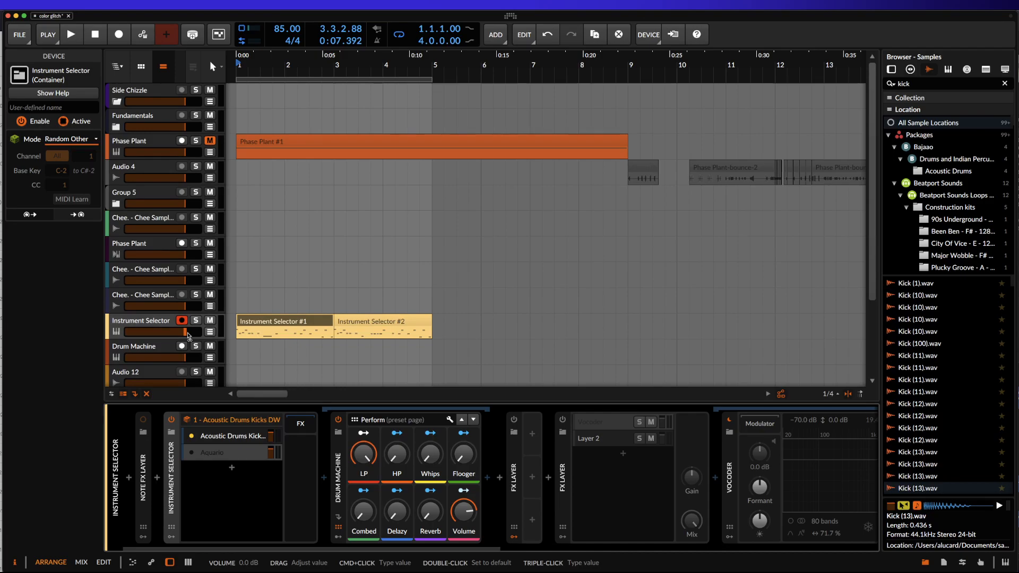
Turn the FX Layer that holds the Vocoder back on.
{"action": "scroll", "coordinate": [392, 379], "scroll_direction": "right", "scroll_amount": 1}
{"action": "scroll", "coordinate": [455, 445], "scroll_direction": "right", "scroll_amount": 5}
{"action": "scroll", "coordinate": [455, 445], "scroll_direction": "left", "scroll_amount": 3}
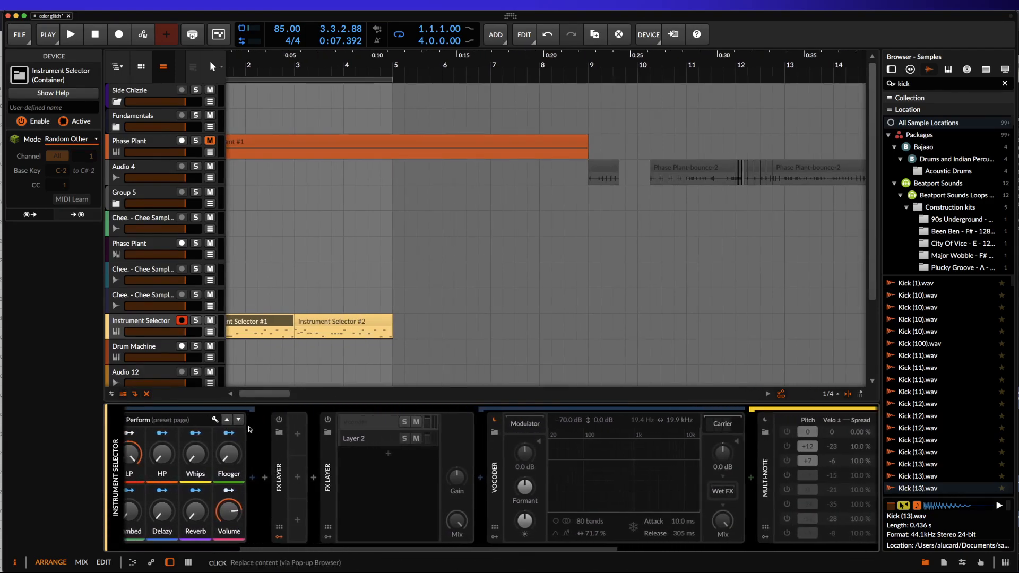
{"action": "left_click", "coordinate": [361, 421]}
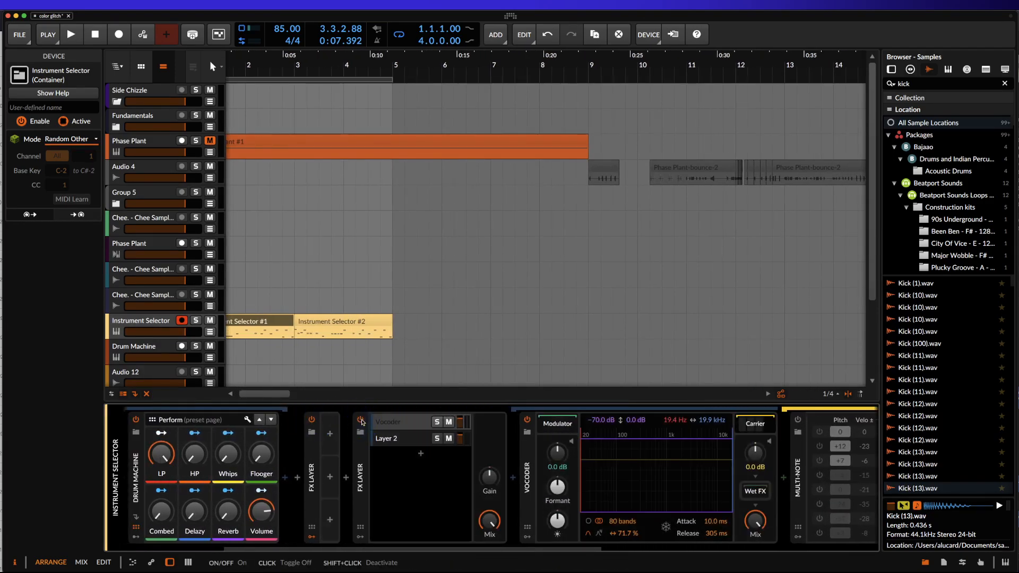
Select the Phase Plant synth in the Vocoder's carrier chain and play the loop through the Vocoder.
{"action": "scroll", "coordinate": [362, 420], "scroll_direction": "right", "scroll_amount": 5}
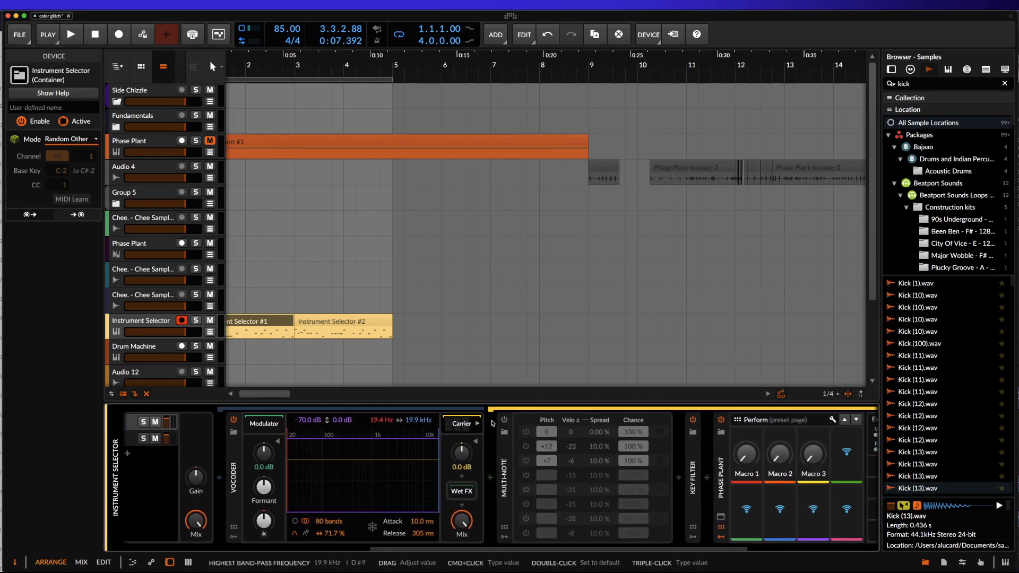
{"action": "scroll", "coordinate": [497, 424], "scroll_direction": "left", "scroll_amount": 1}
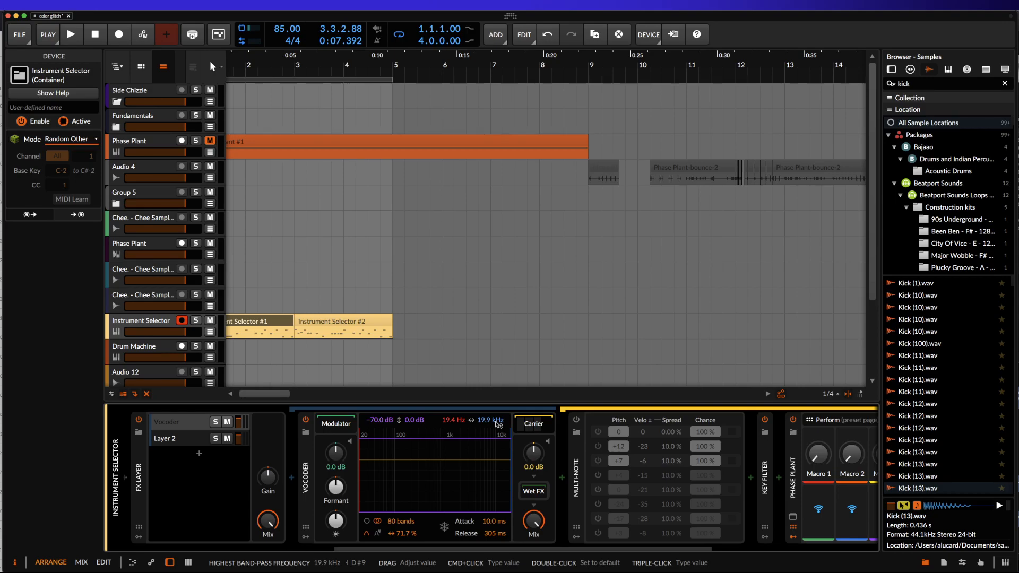
{"action": "scroll", "coordinate": [503, 472], "scroll_direction": "right", "scroll_amount": 5}
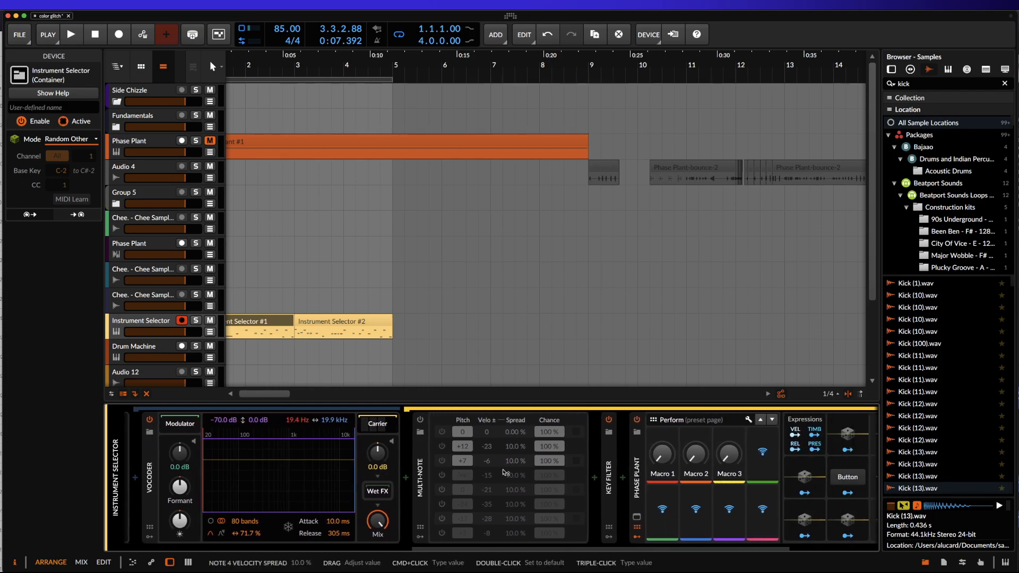
{"action": "left_click", "coordinate": [550, 453]}
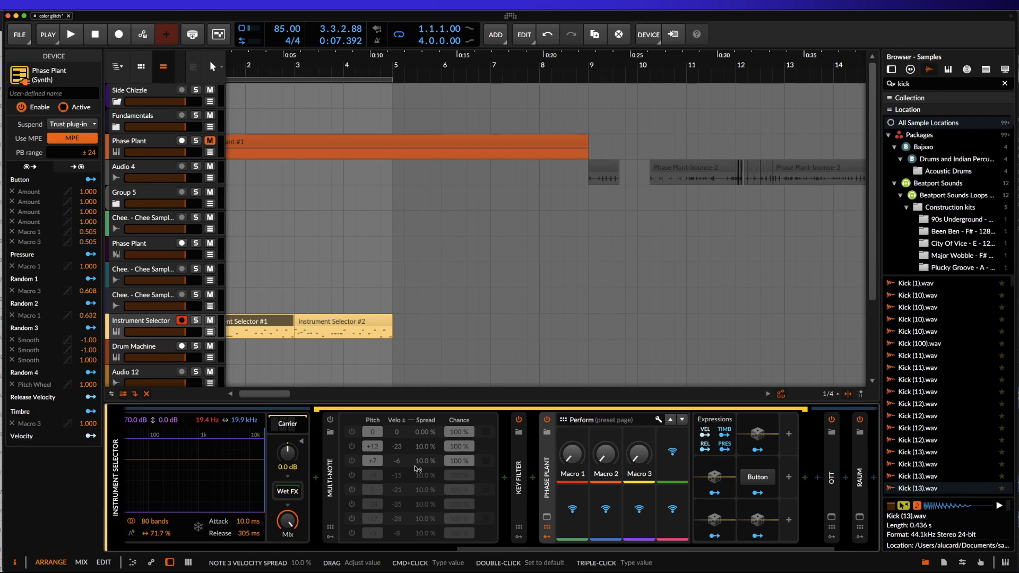
{"action": "key", "text": "space"}
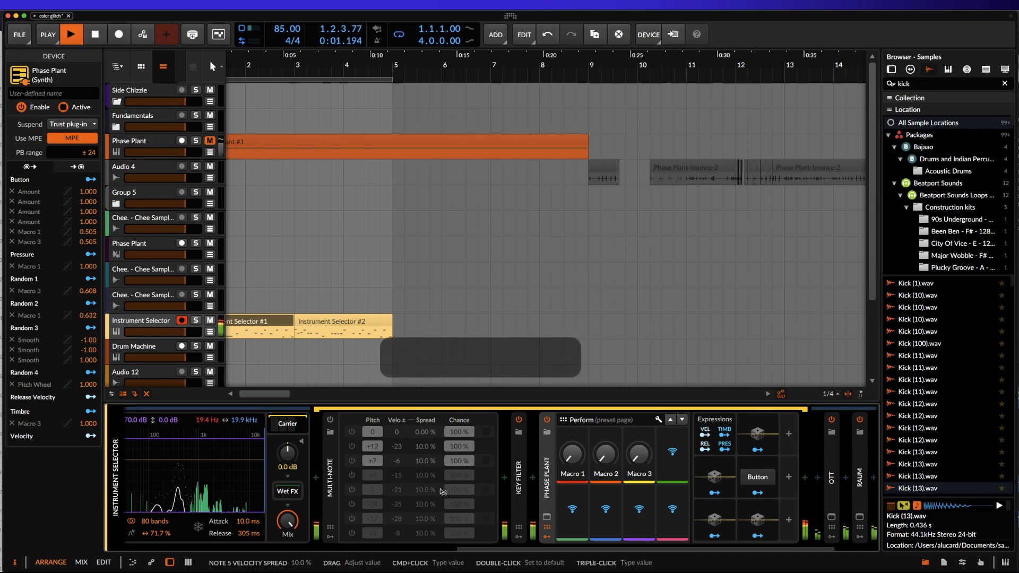
In the carrier's Phase Plant, enable the second and third Analog oscillators and set the first oscillator to a saw wave.
{"action": "left_click", "coordinate": [546, 516]}
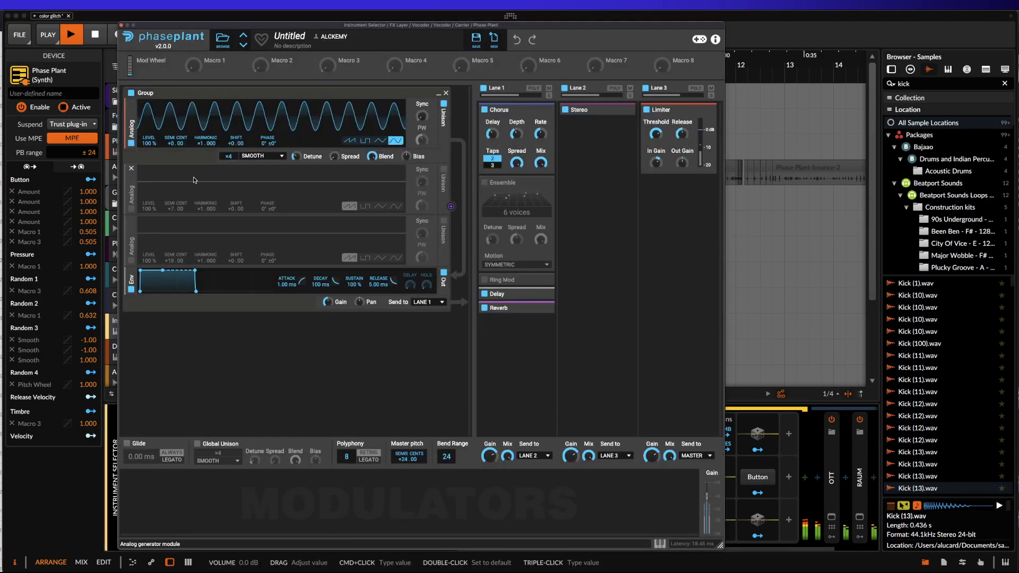
{"action": "left_click", "coordinate": [131, 208]}
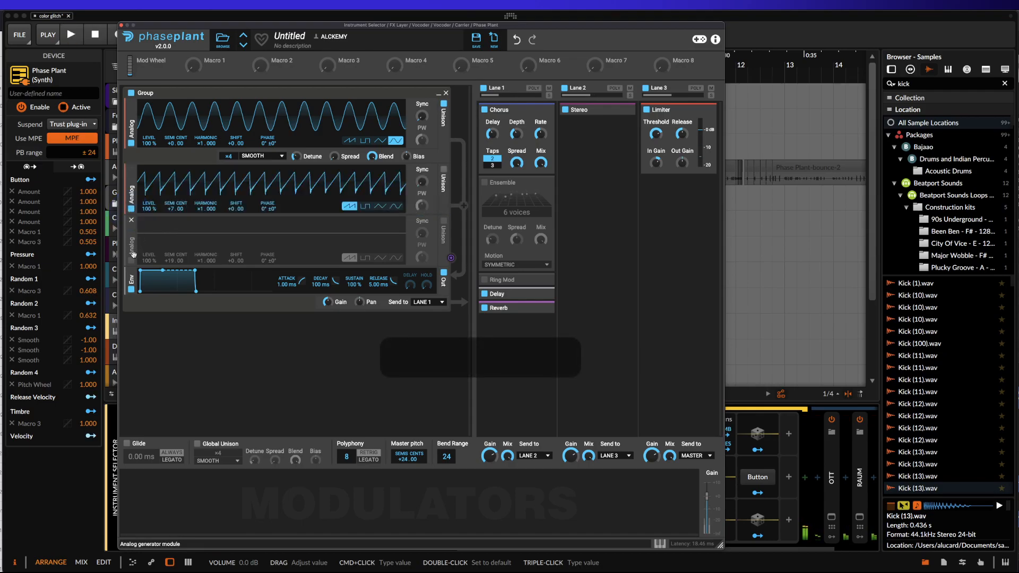
{"action": "left_click", "coordinate": [131, 260]}
{"action": "left_click", "coordinate": [380, 140]}
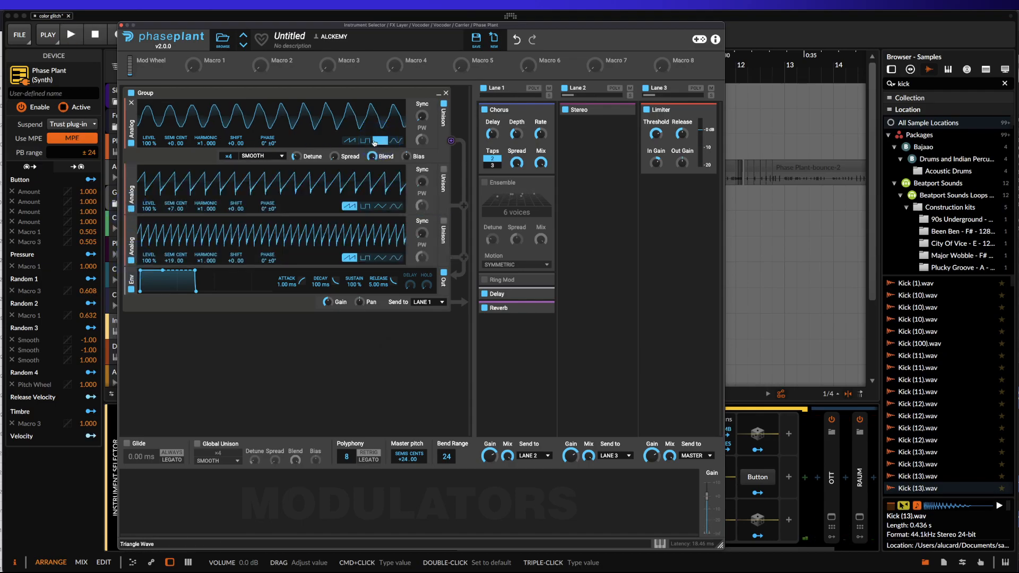
{"action": "left_click", "coordinate": [349, 140]}
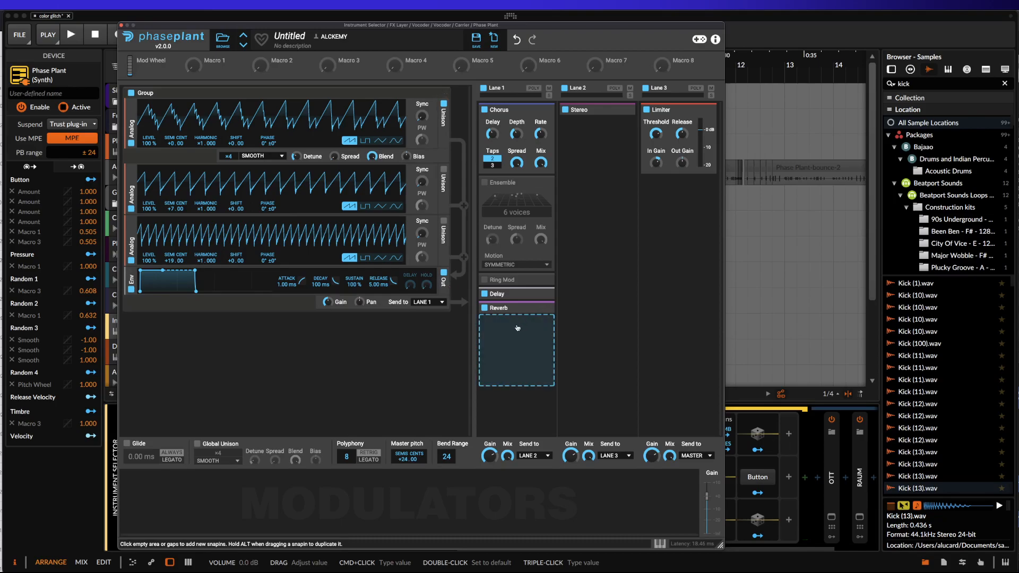
{"action": "left_click", "coordinate": [525, 320]}
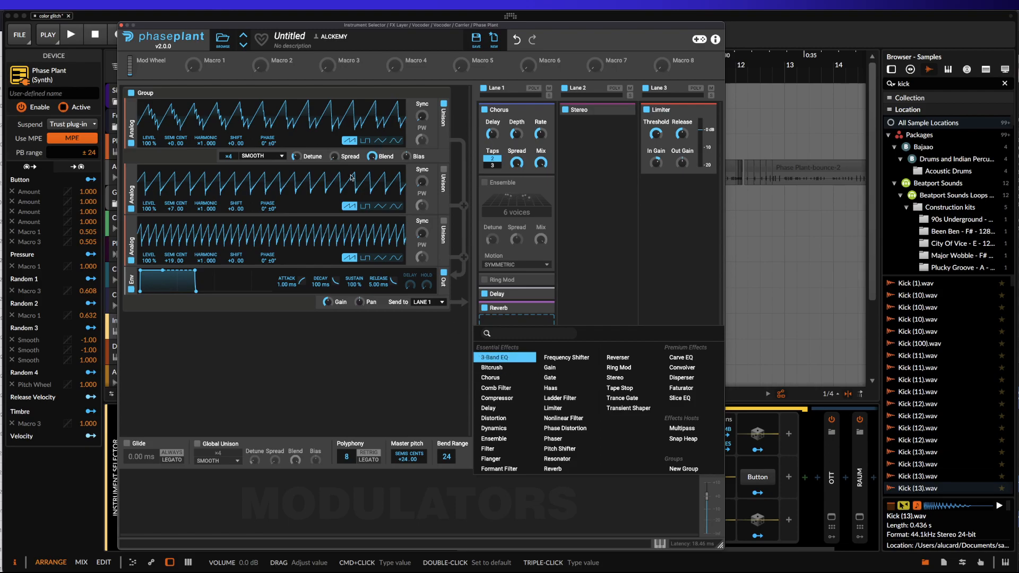
{"action": "left_click", "coordinate": [122, 26]}
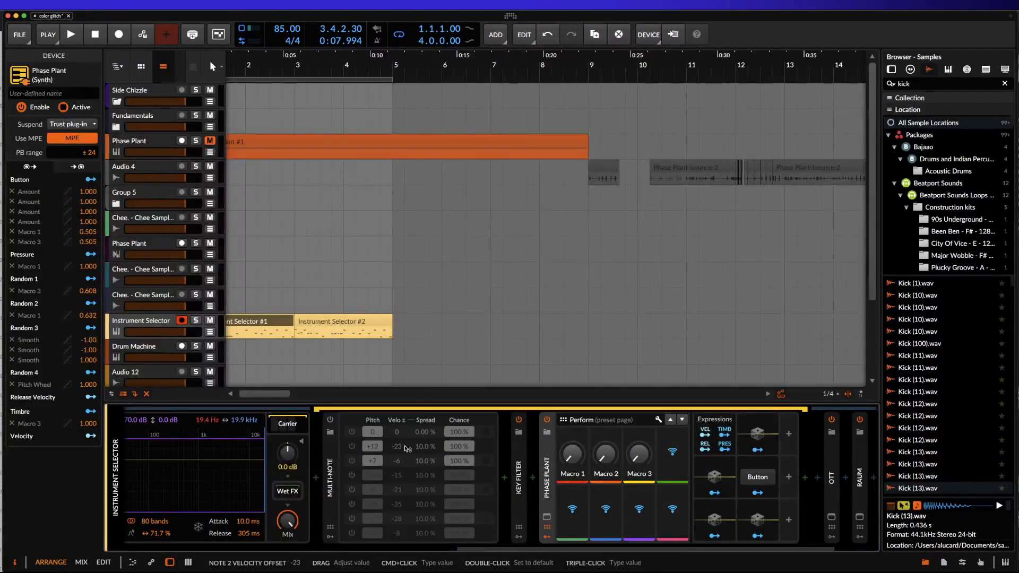
Play the loop to audition the vocoded drums with the new carrier and review the carrier's device chain.
{"action": "scroll", "coordinate": [401, 460], "scroll_direction": "left", "scroll_amount": 5}
{"action": "scroll", "coordinate": [402, 459], "scroll_direction": "right", "scroll_amount": 5}
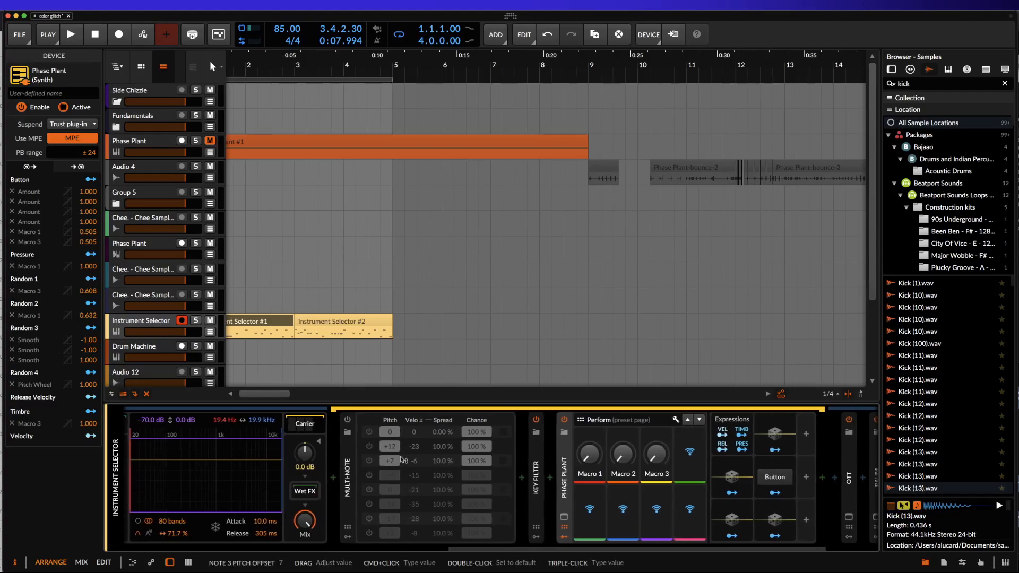
{"action": "left_click", "coordinate": [562, 516]}
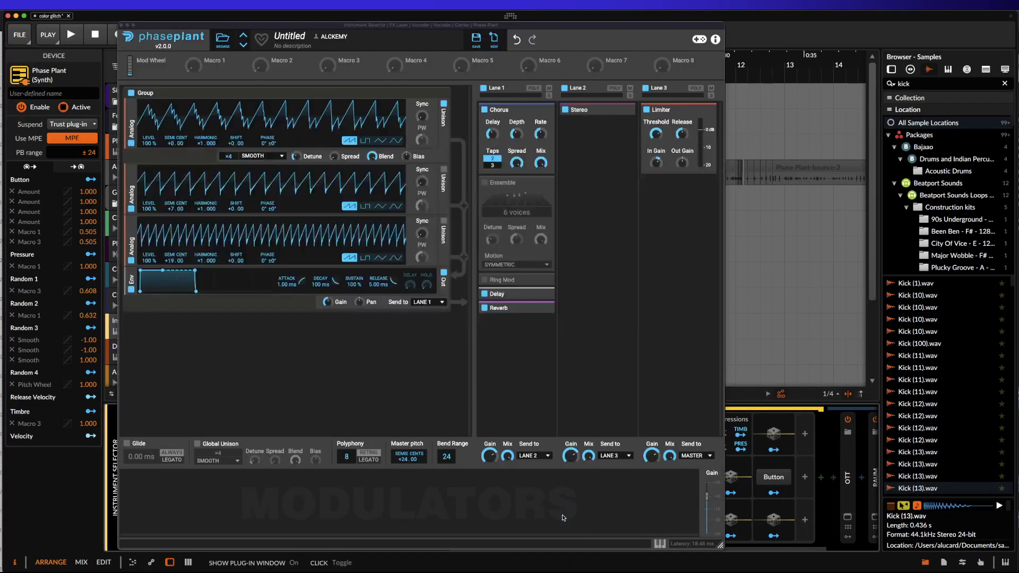
{"action": "key", "text": "space"}
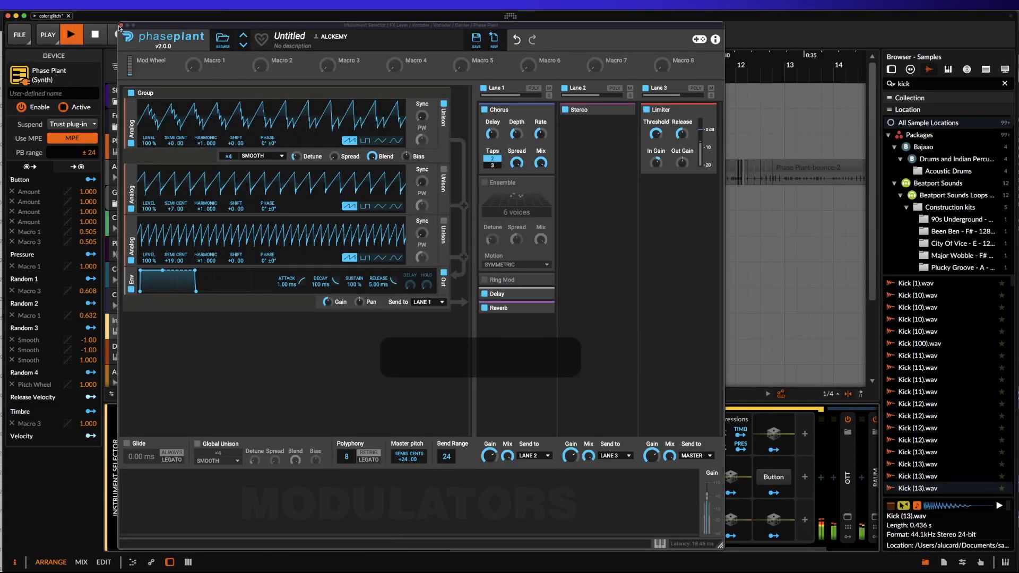
{"action": "left_click", "coordinate": [121, 26]}
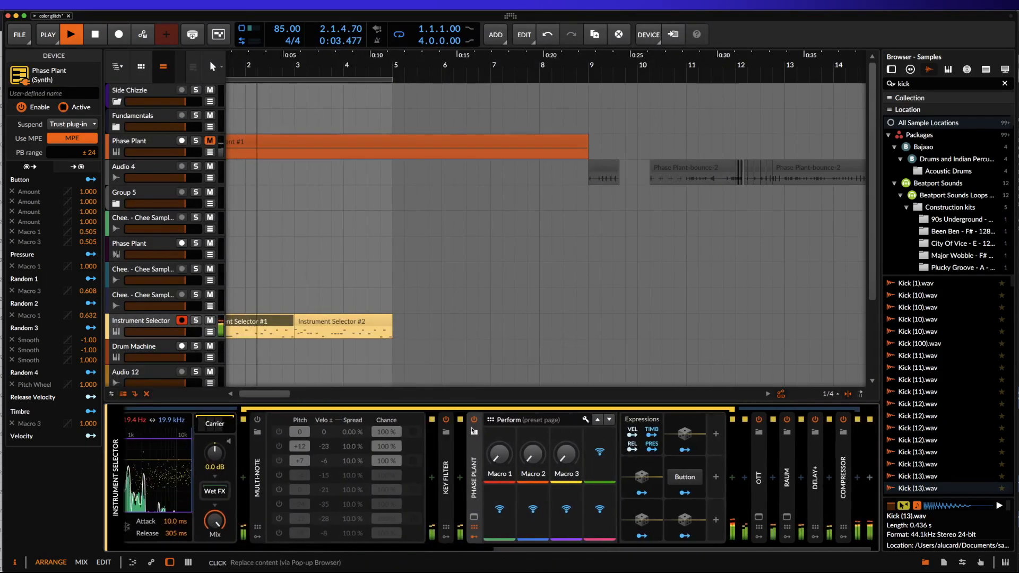
{"action": "scroll", "coordinate": [467, 434], "scroll_direction": "right", "scroll_amount": 1}
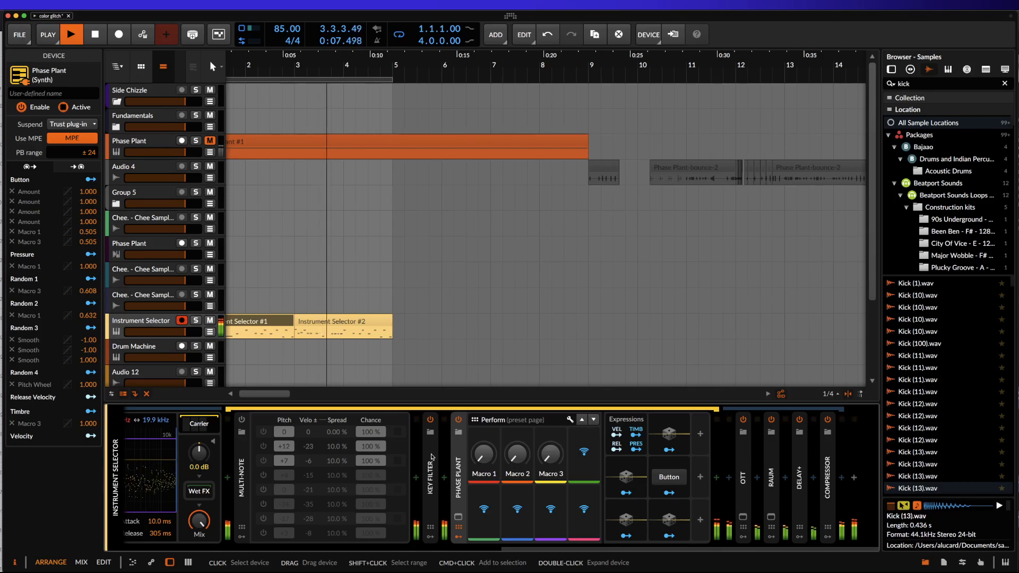
Enable the Ensemble effect in the carrier's Phase Plant and set its Master Pitch to 7 semitones.
{"action": "left_click", "coordinate": [458, 517]}
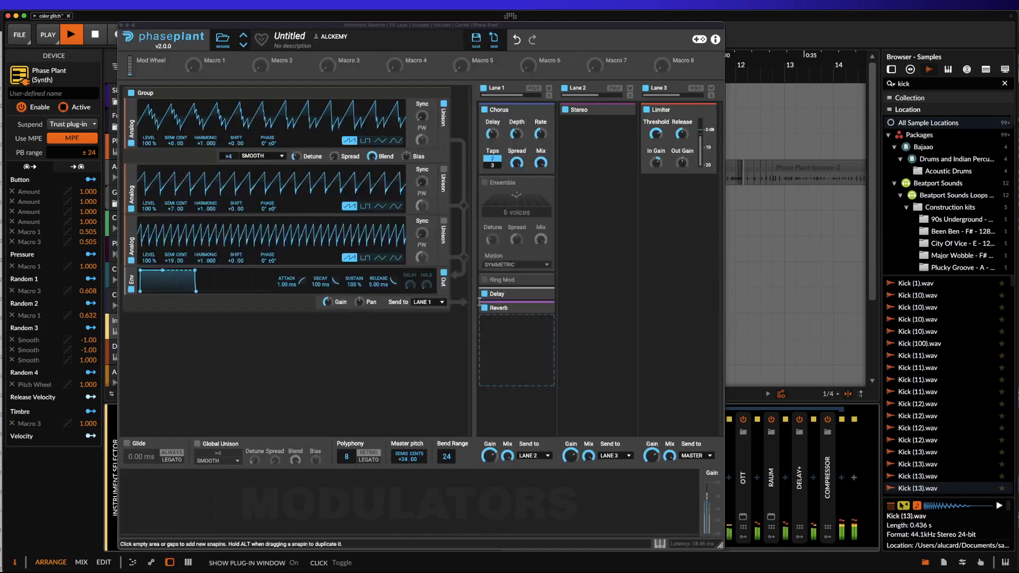
{"action": "left_click", "coordinate": [484, 182]}
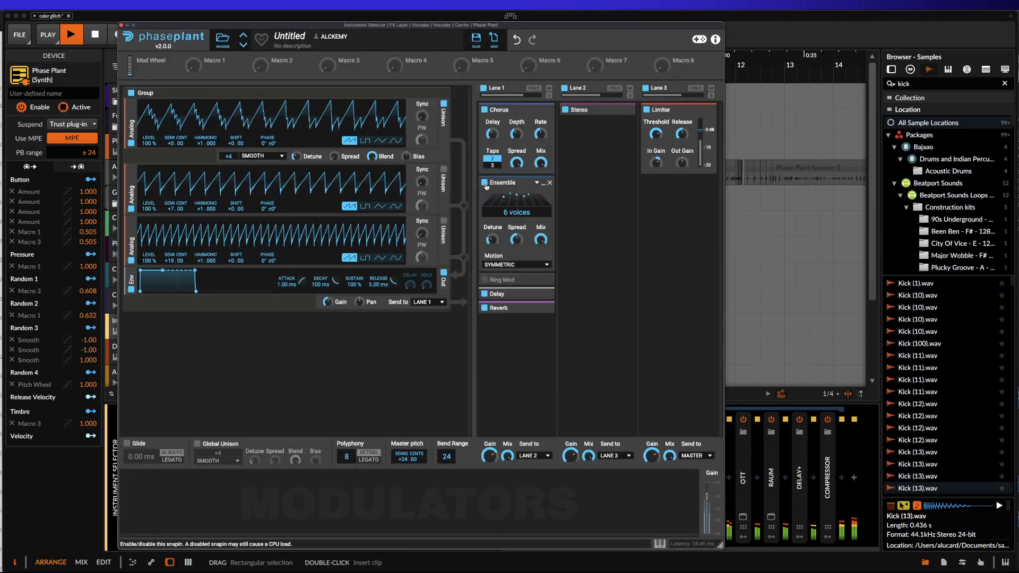
{"action": "double_click", "coordinate": [406, 460]}
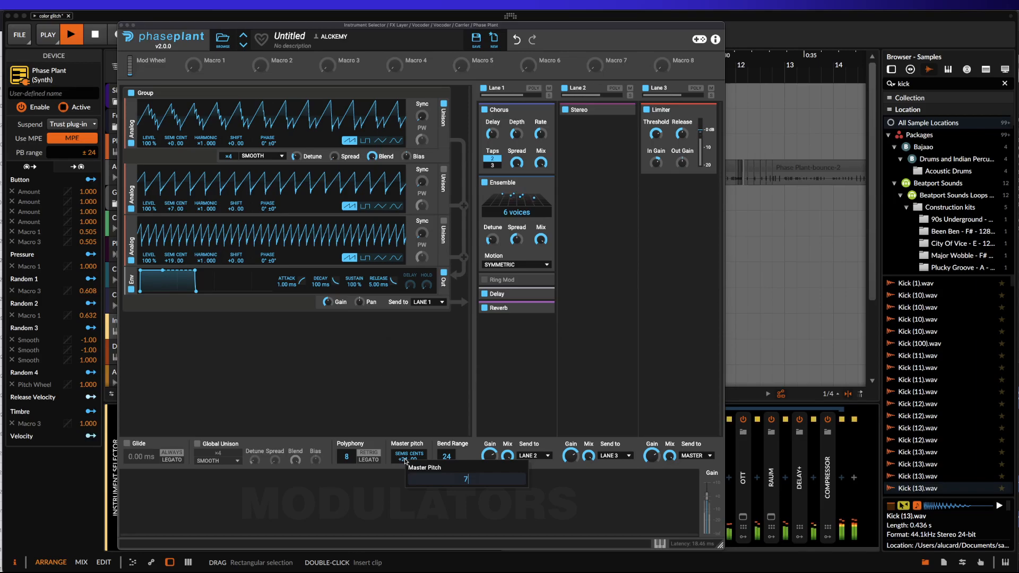
{"action": "key", "text": "Return"}
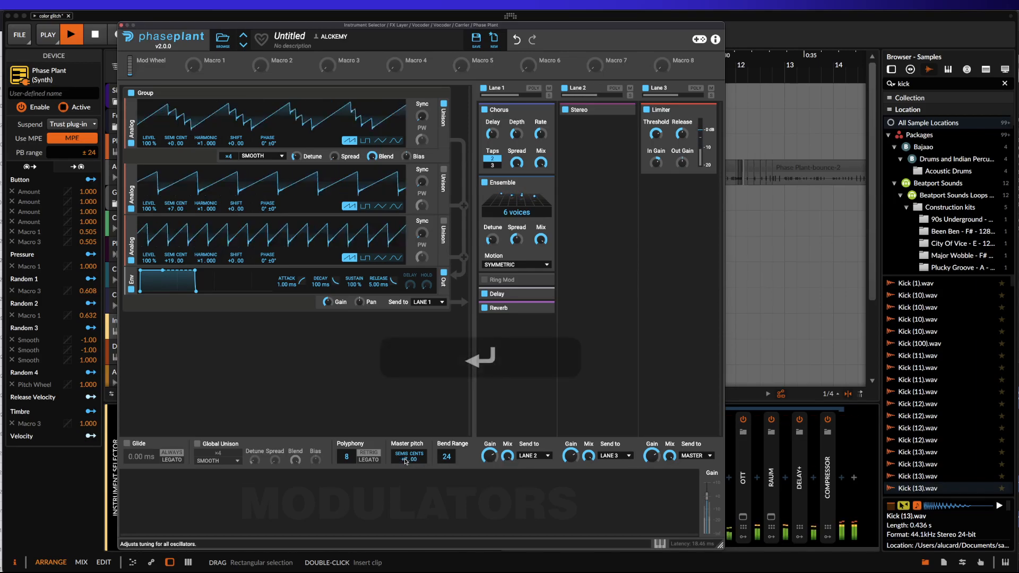
{"action": "left_click", "coordinate": [121, 25]}
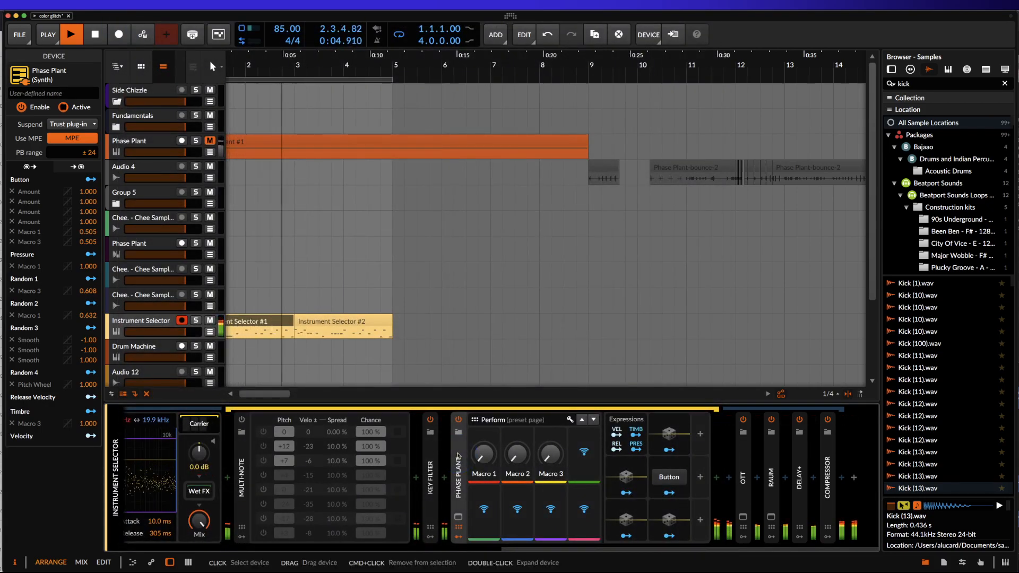
Watch the Vocoder's spectrum display while the loop plays and stop playback.
{"action": "scroll", "coordinate": [250, 452], "scroll_direction": "left", "scroll_amount": 5}
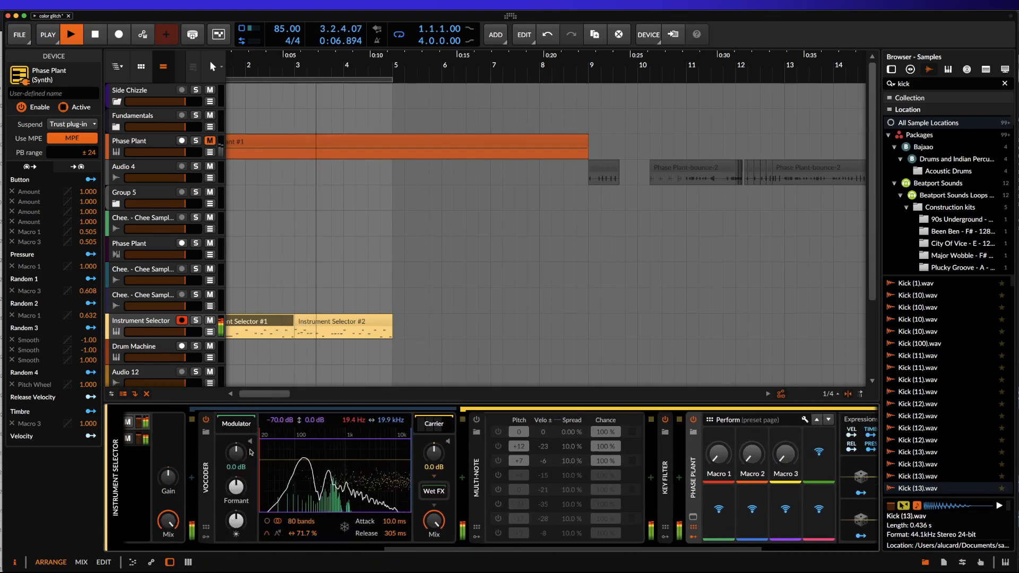
{"action": "key", "text": "space"}
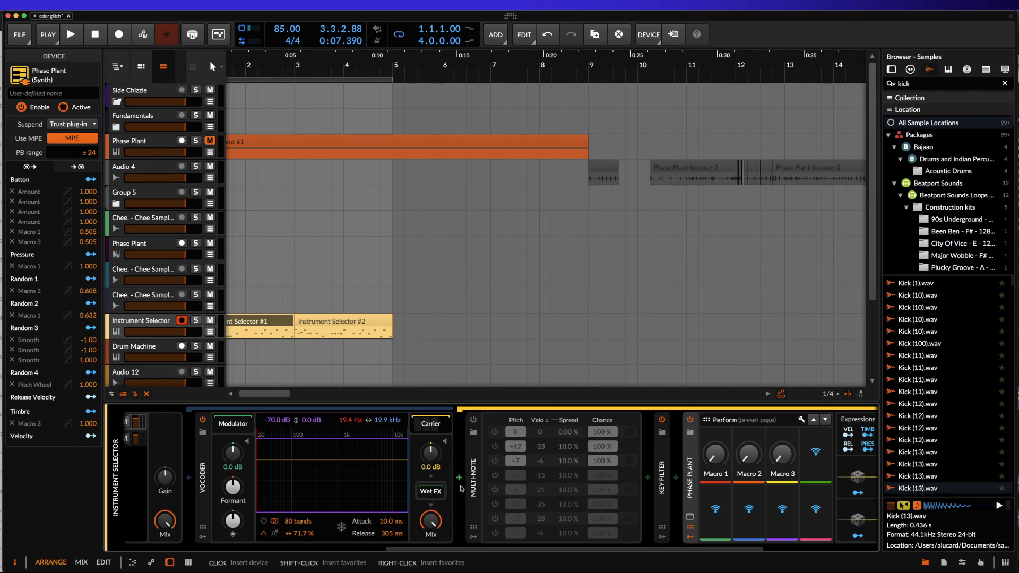
Review the Vocoder layer's device chain and the Vocoder's number-of-bands setting.
{"action": "scroll", "coordinate": [461, 488], "scroll_direction": "left", "scroll_amount": 10}
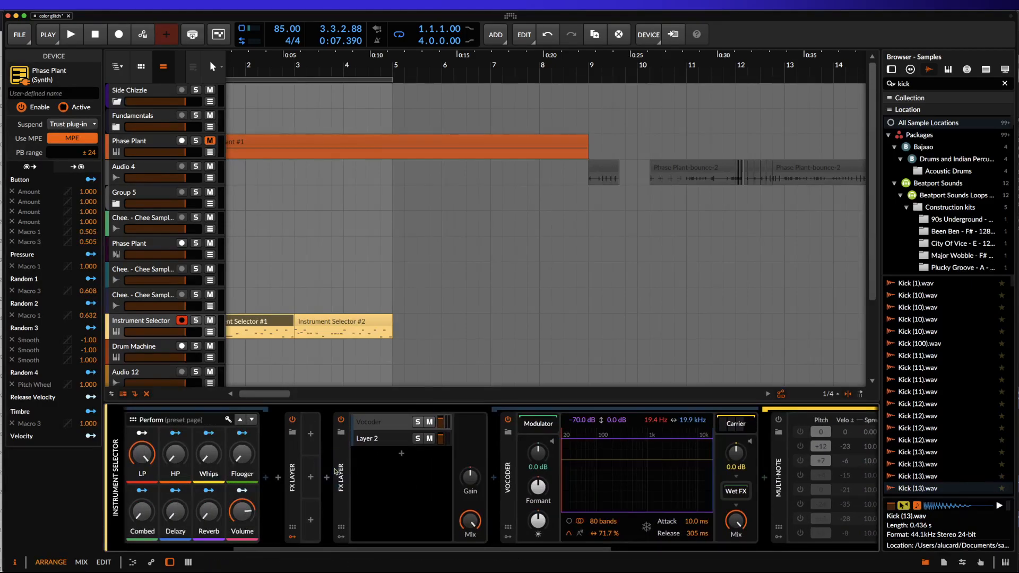
{"action": "left_click", "coordinate": [365, 422]}
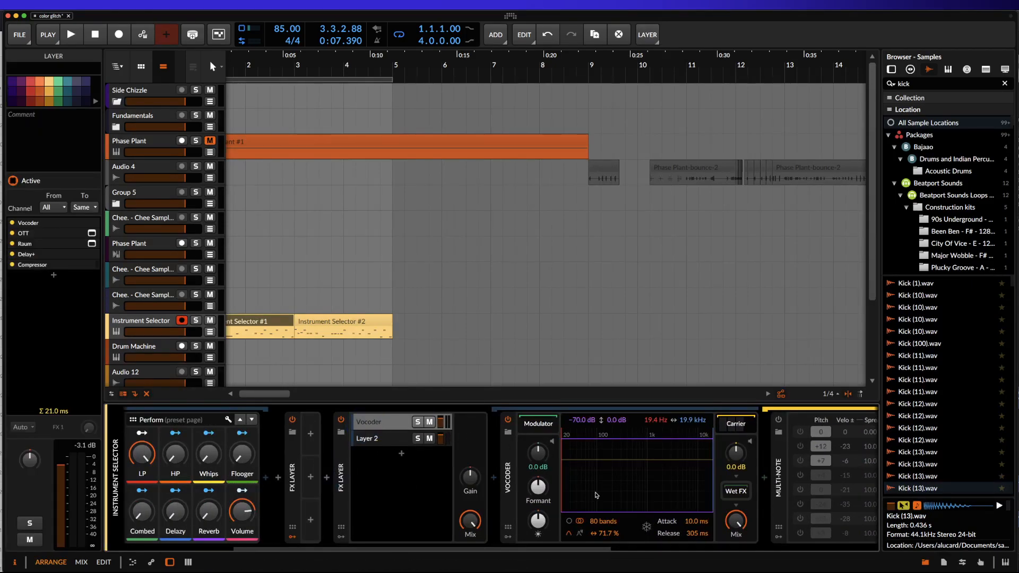
{"action": "left_click", "coordinate": [694, 532]}
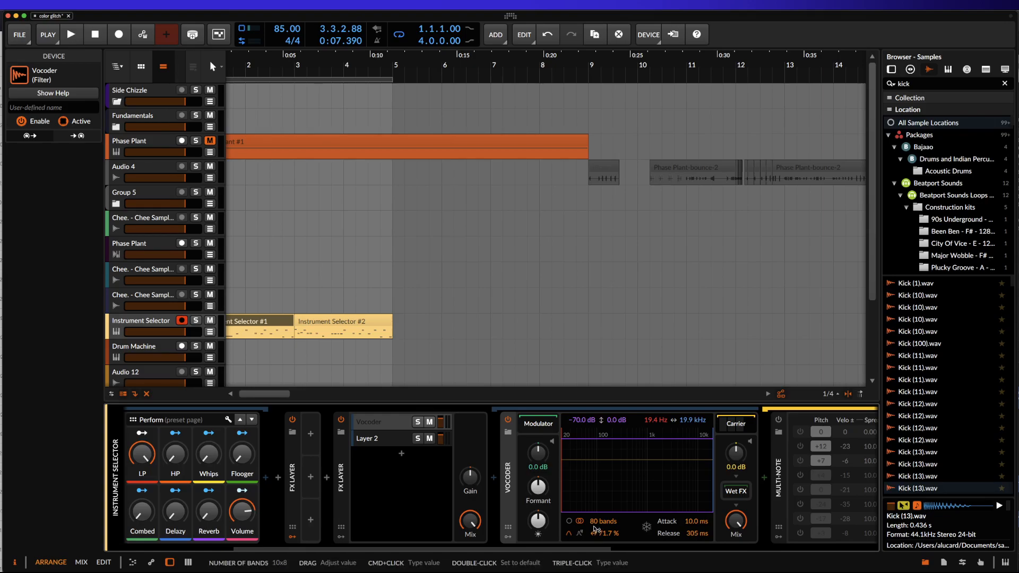
{"action": "left_click_drag", "start_coordinate": [594, 531], "coordinate": [594, 536]}
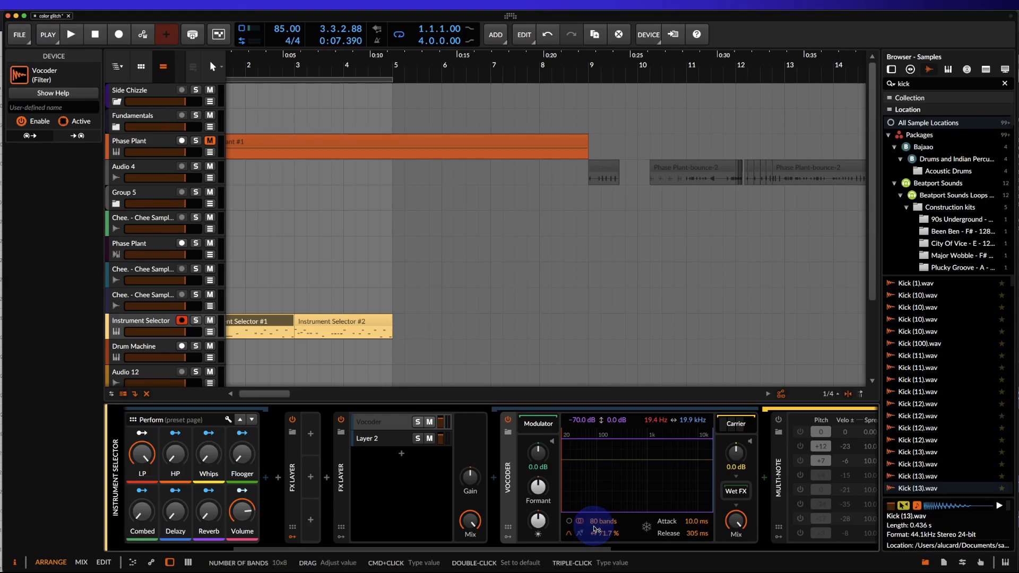
{"action": "scroll", "coordinate": [594, 529], "scroll_direction": "right", "scroll_amount": 5}
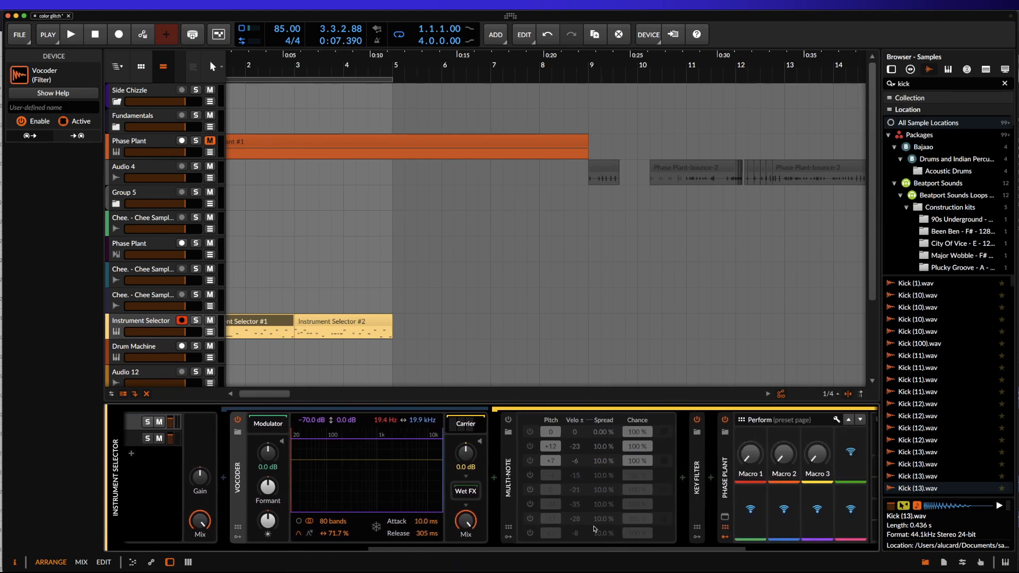
{"action": "scroll", "coordinate": [592, 485], "scroll_direction": "right", "scroll_amount": 3}
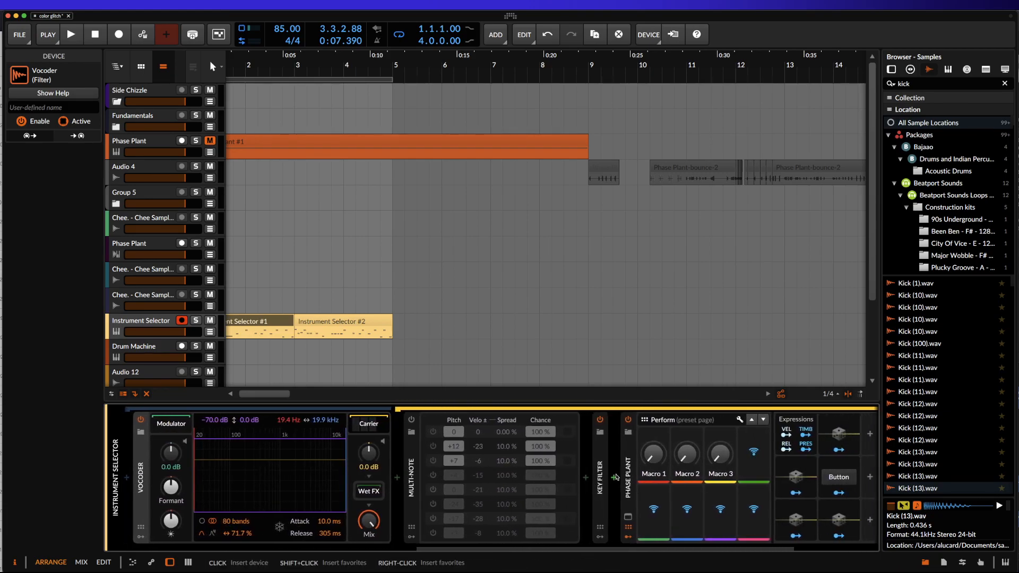
In the carrier's Phase Plant, disable the second and third Analog oscillators and set the first oscillator to a sine wave.
{"action": "left_click", "coordinate": [627, 455]}
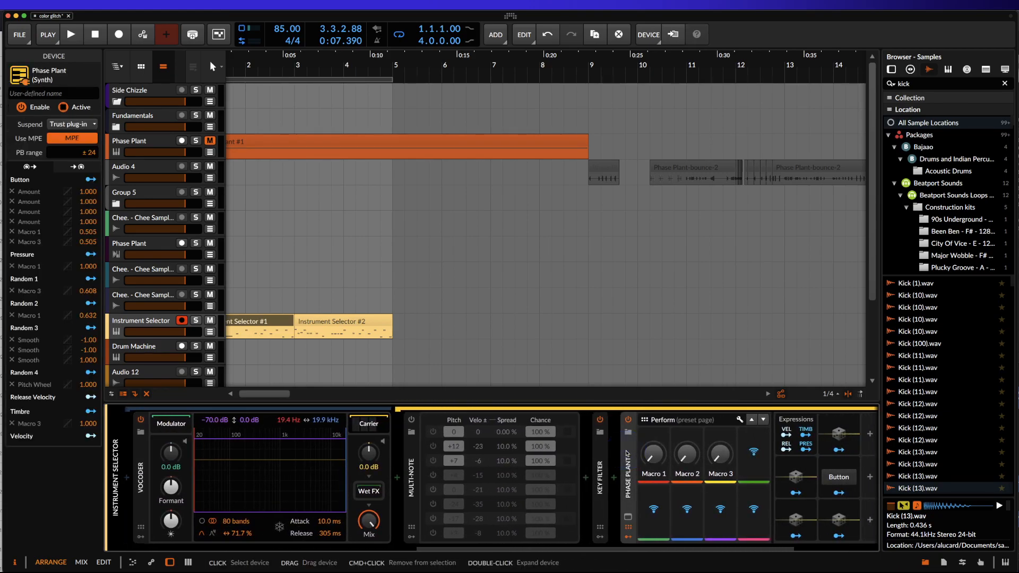
{"action": "left_click", "coordinate": [628, 517]}
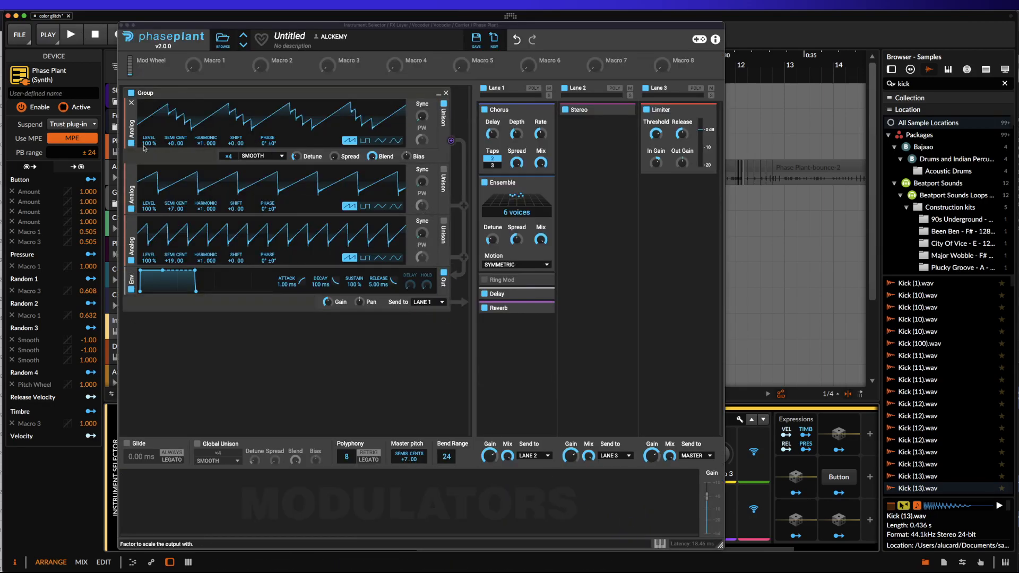
{"action": "left_click", "coordinate": [131, 209]}
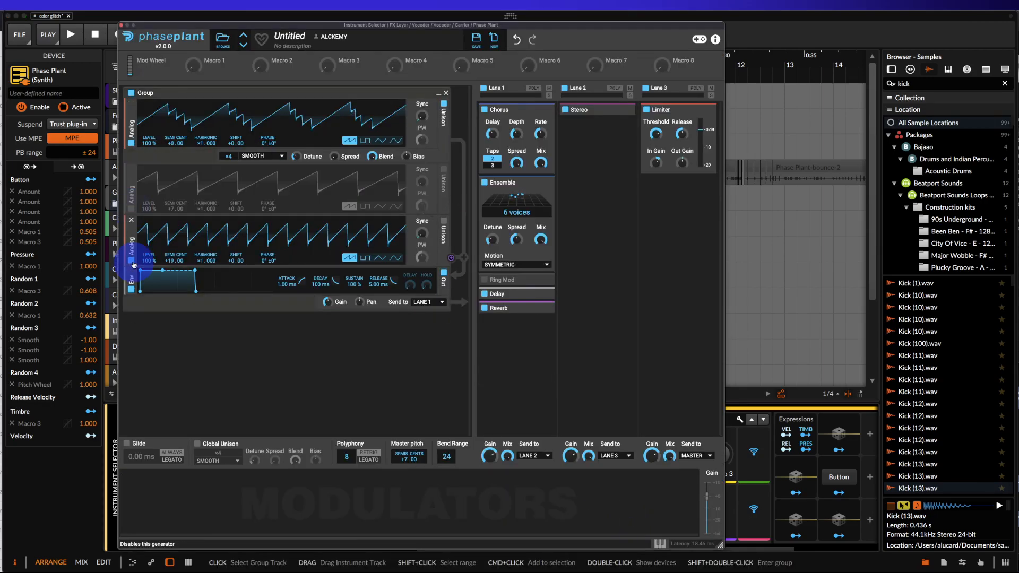
{"action": "left_click", "coordinate": [131, 261]}
{"action": "left_click", "coordinate": [395, 142]}
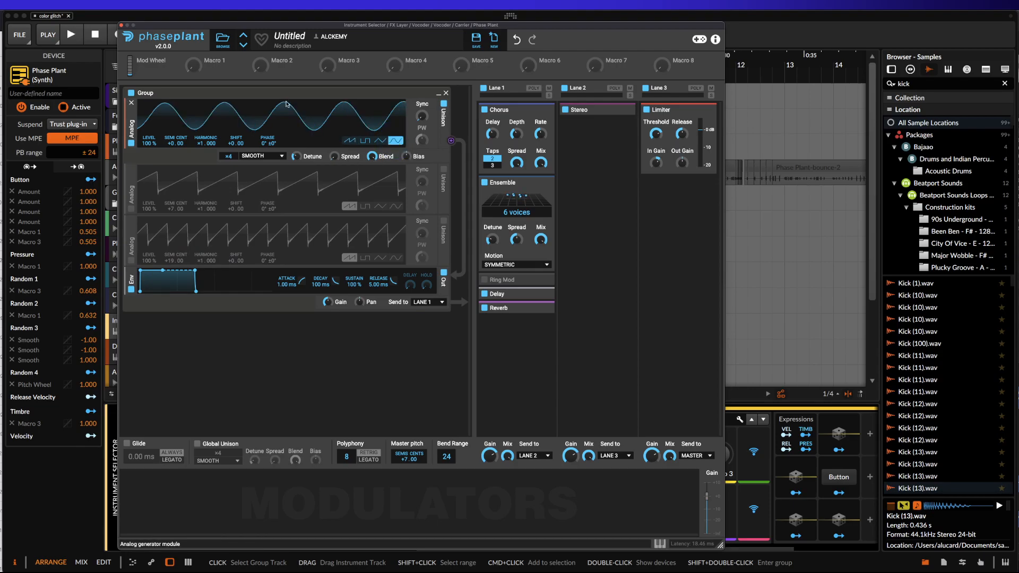
{"action": "left_click", "coordinate": [121, 27]}
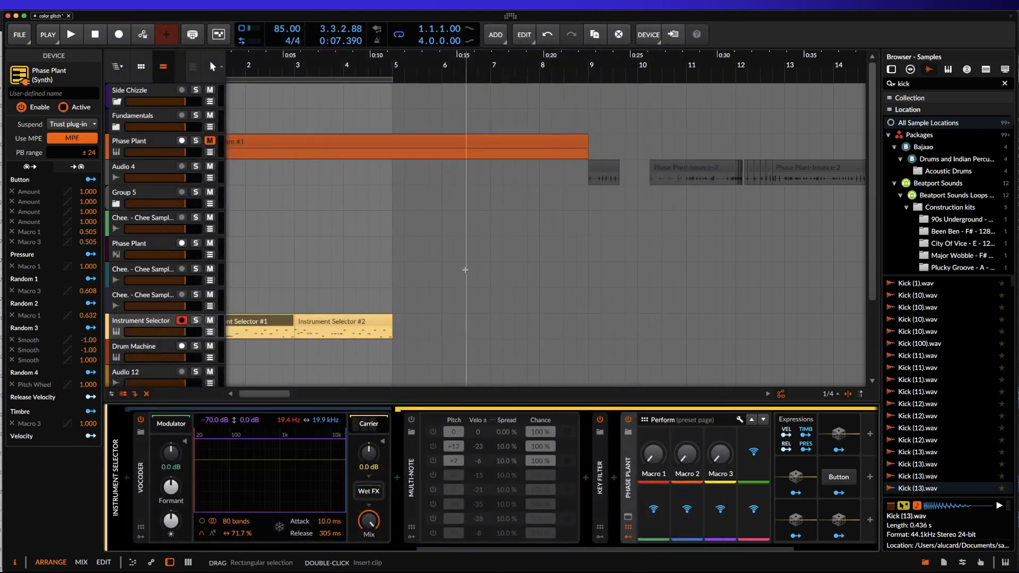
Enable the carrier's Multi-note, show the Key Filter's settings, and group the Multi-note into a container converted to a Note FX Selector.
{"action": "left_click", "coordinate": [412, 420]}
{"action": "double_click", "coordinate": [601, 478]}
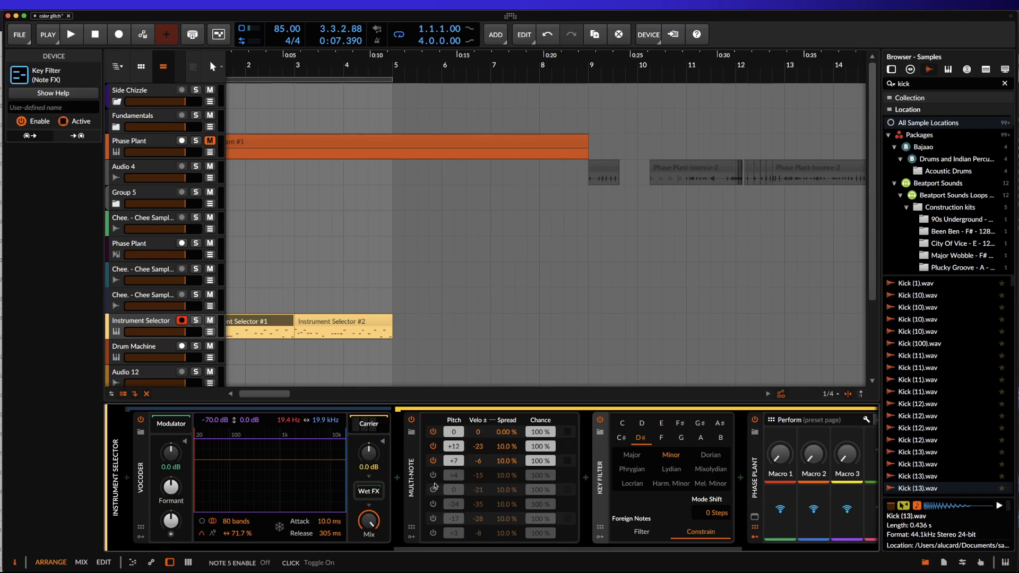
{"action": "left_click", "coordinate": [412, 462], "text": "shift"}
{"action": "key", "text": "super+g"}
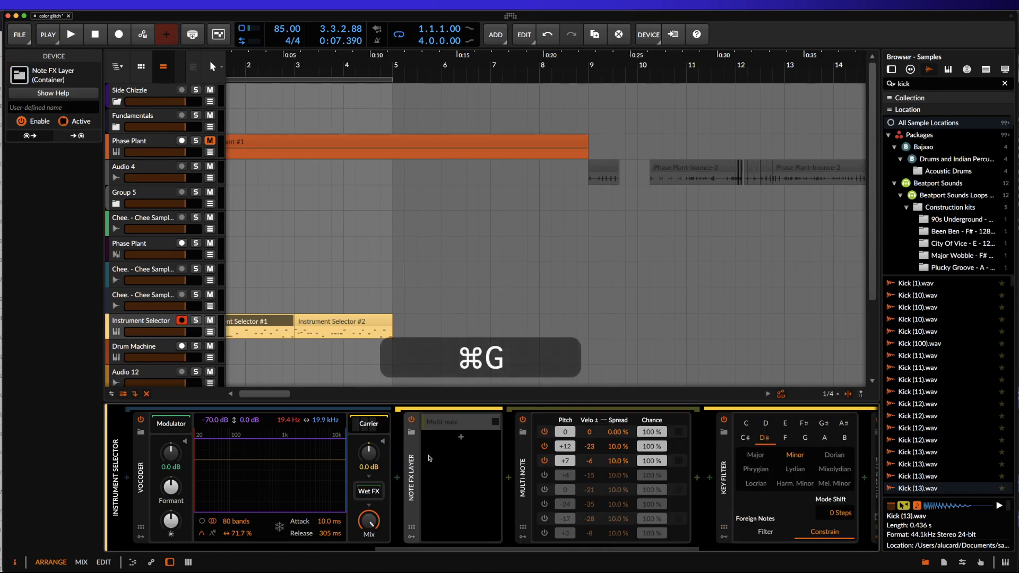
{"action": "right_click", "coordinate": [454, 430]}
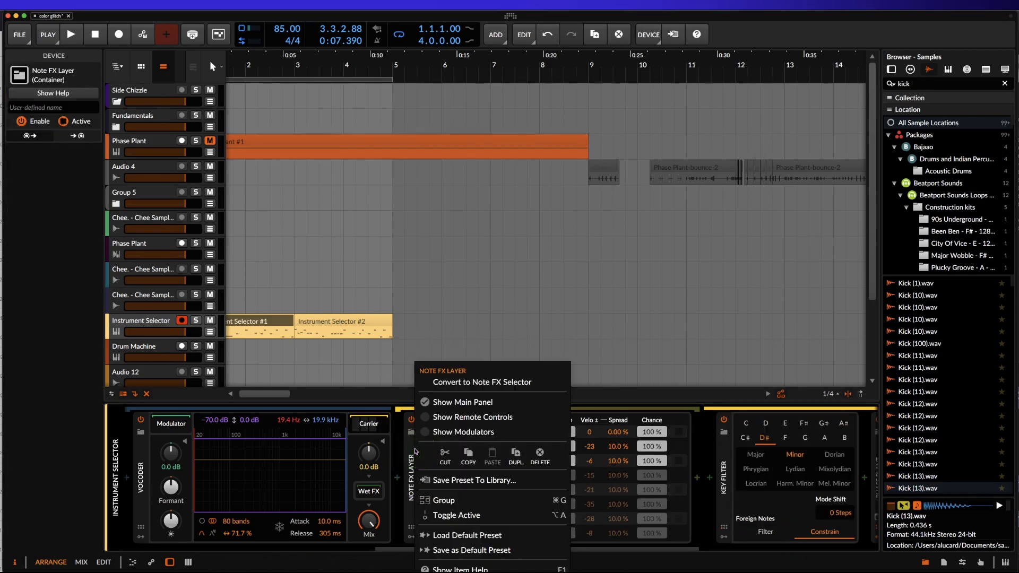
{"action": "left_click", "coordinate": [449, 384]}
Duplicate the Multi-note layer in the Note FX Selector and replace the copy's device with the ARP MAKER 3 preset.
{"action": "left_click", "coordinate": [456, 438]}
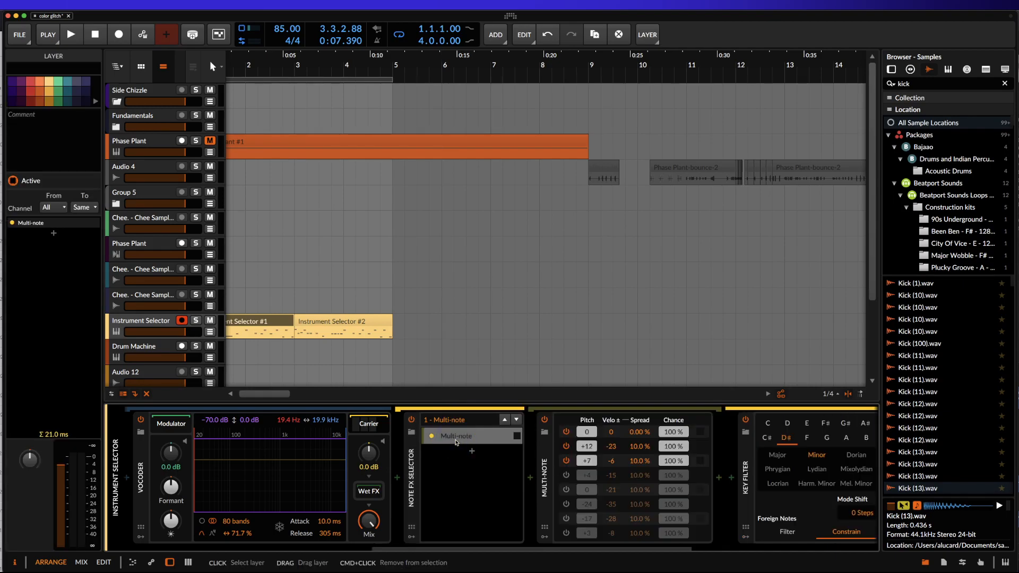
{"action": "key", "text": "super+d"}
{"action": "left_click", "coordinate": [545, 433]}
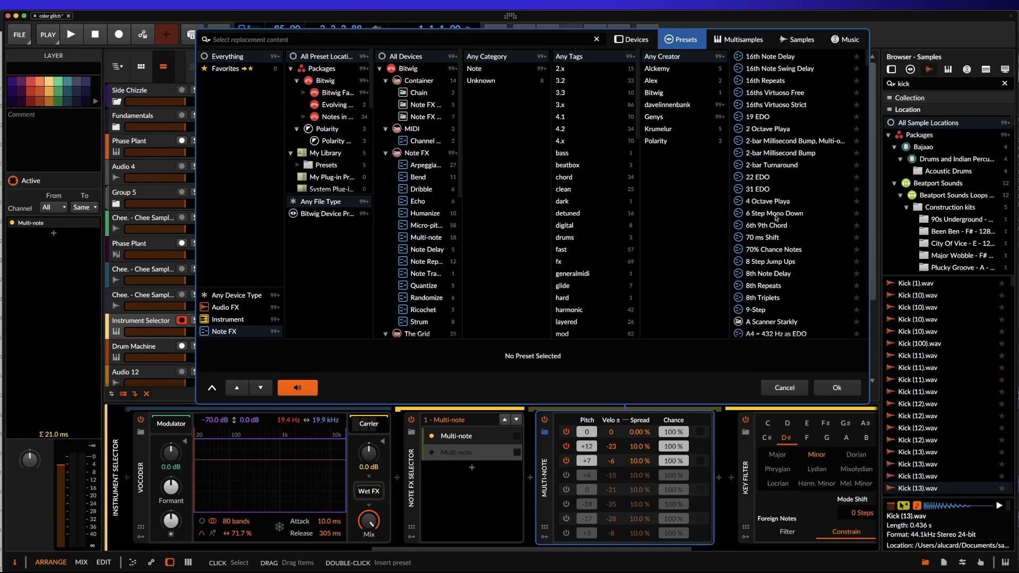
{"action": "left_click", "coordinate": [770, 225]}
{"action": "scroll", "coordinate": [758, 280], "scroll_direction": "down", "scroll_amount": 1}
{"action": "scroll", "coordinate": [758, 279], "scroll_direction": "down", "scroll_amount": 10}
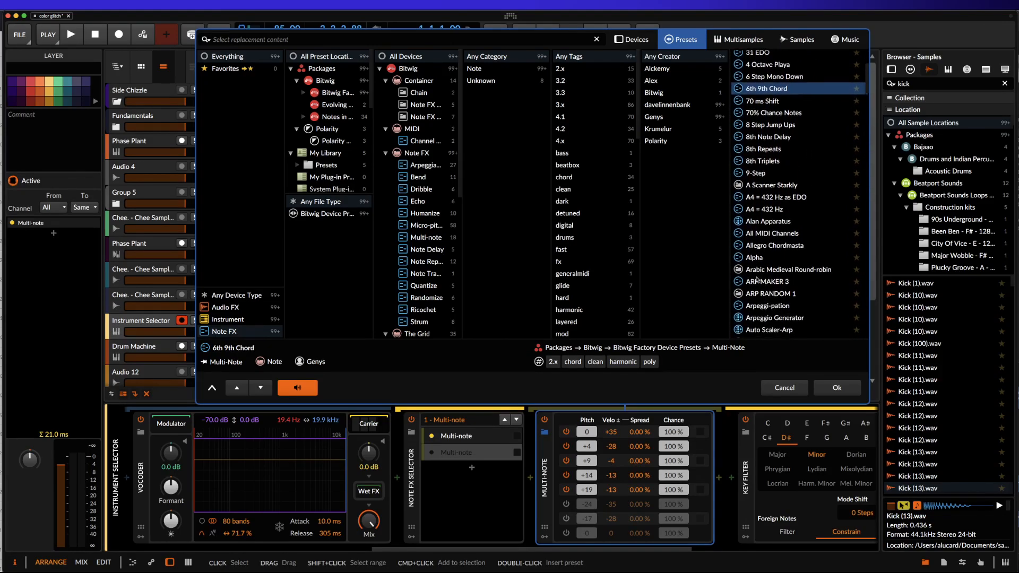
{"action": "left_click", "coordinate": [757, 280]}
{"action": "left_click", "coordinate": [829, 391]}
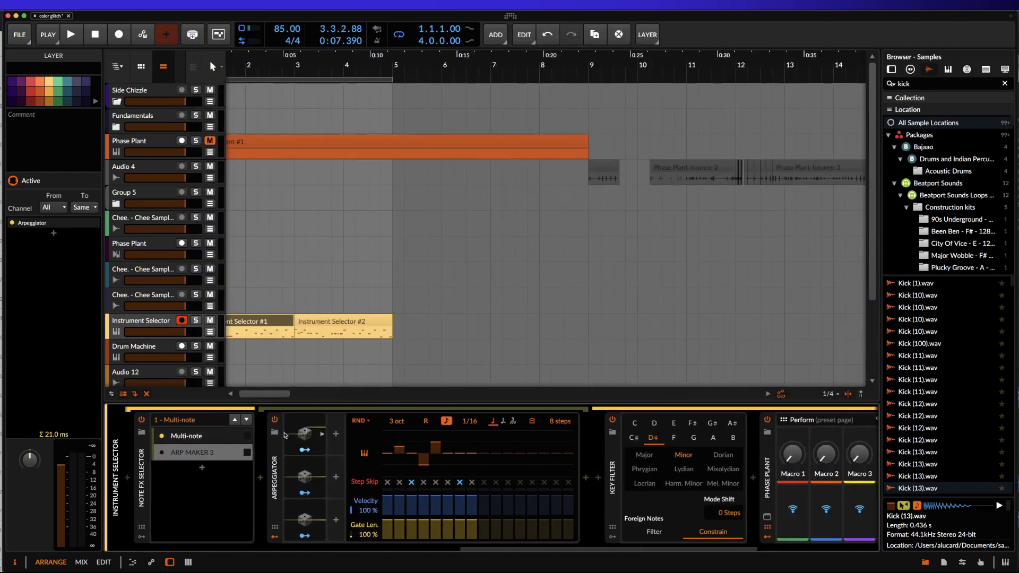
{"action": "double_click", "coordinate": [275, 476]}
{"action": "left_click", "coordinate": [275, 420]}
Duplicate the Multi-note layer again and replace the new copy's device with the Bousilk 7 preset.
{"action": "left_click", "coordinate": [188, 438]}
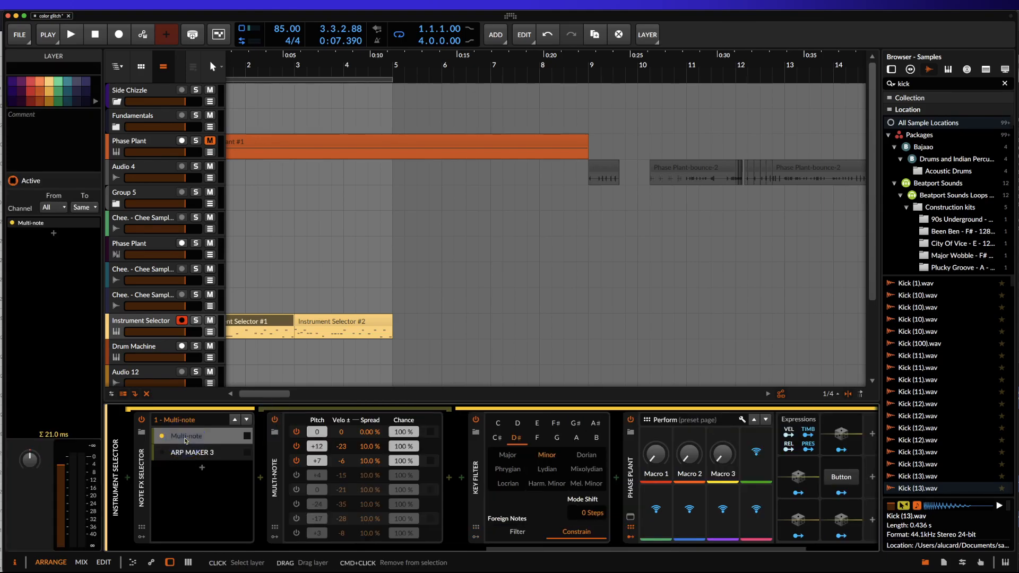
{"action": "key", "text": "super+d"}
{"action": "left_click", "coordinate": [274, 432]}
{"action": "scroll", "coordinate": [557, 204], "scroll_direction": "down", "scroll_amount": 5}
{"action": "scroll", "coordinate": [557, 204], "scroll_direction": "down", "scroll_amount": 5}
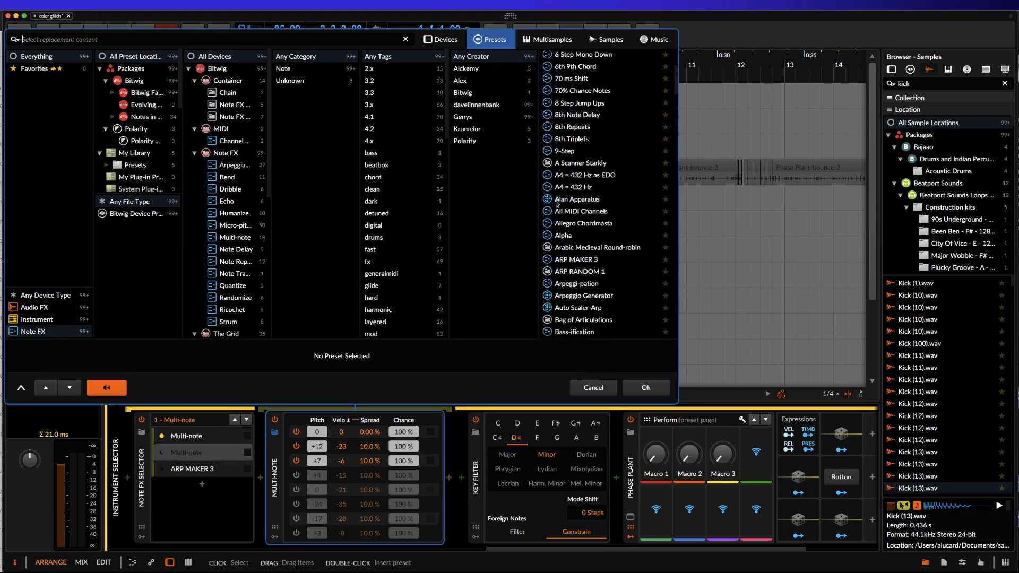
{"action": "scroll", "coordinate": [557, 204], "scroll_direction": "down", "scroll_amount": 5}
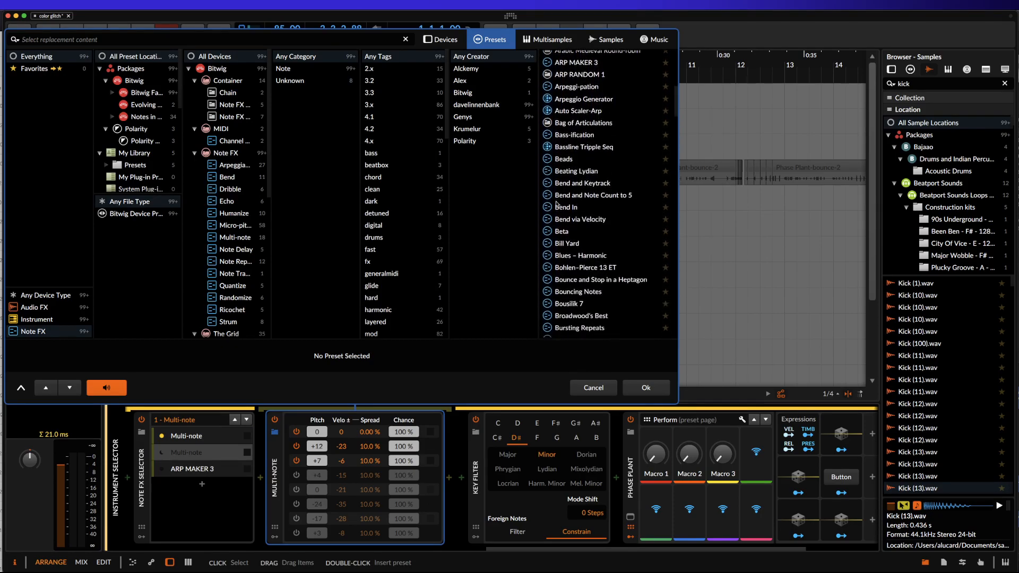
{"action": "left_click", "coordinate": [561, 197]}
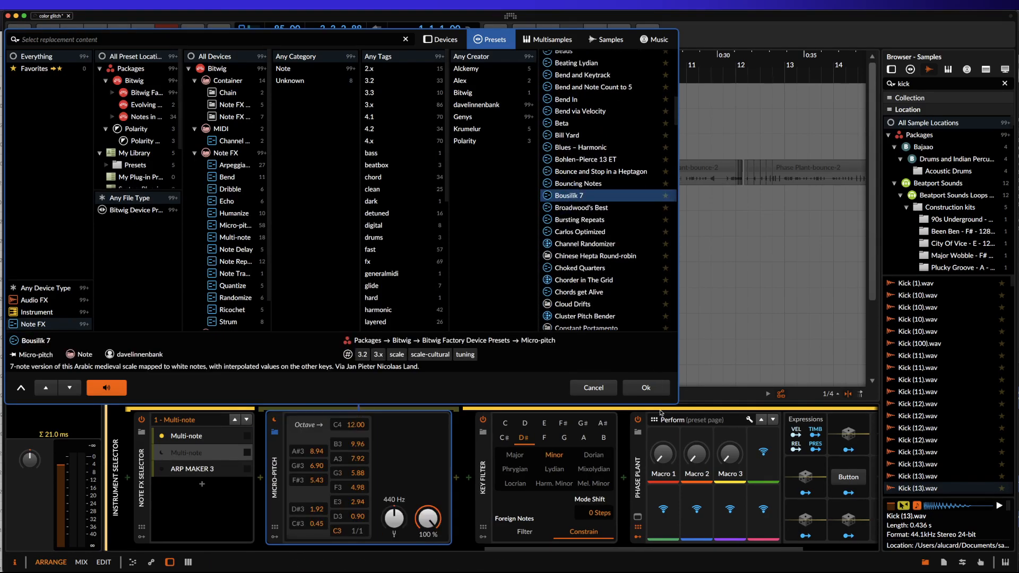
{"action": "left_click", "coordinate": [645, 388]}
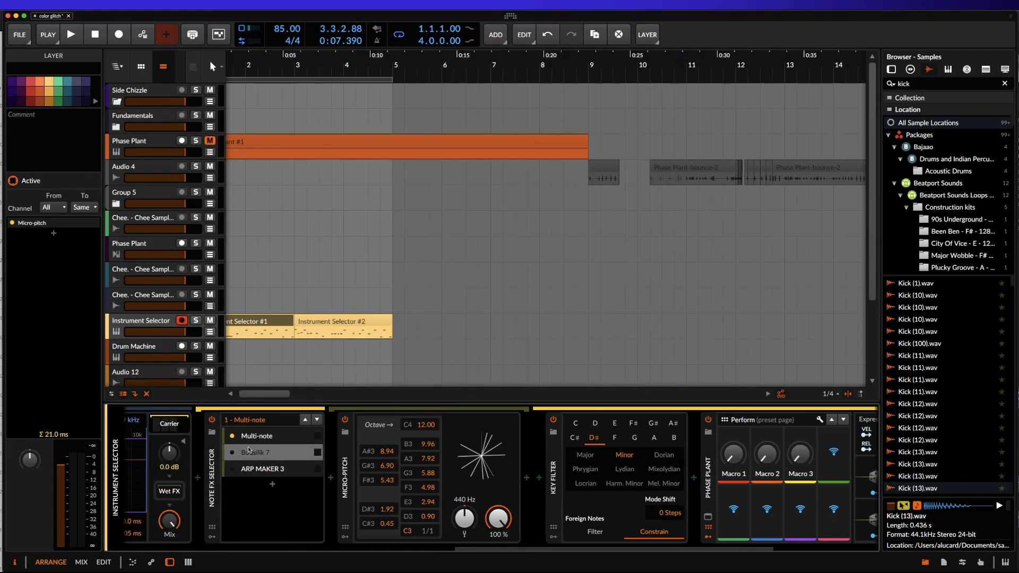
Audition the loop with the Multi-note layer active, stop playback, and set the Key Filter's root note to F.
{"action": "scroll", "coordinate": [556, 459], "scroll_direction": "left", "scroll_amount": 4}
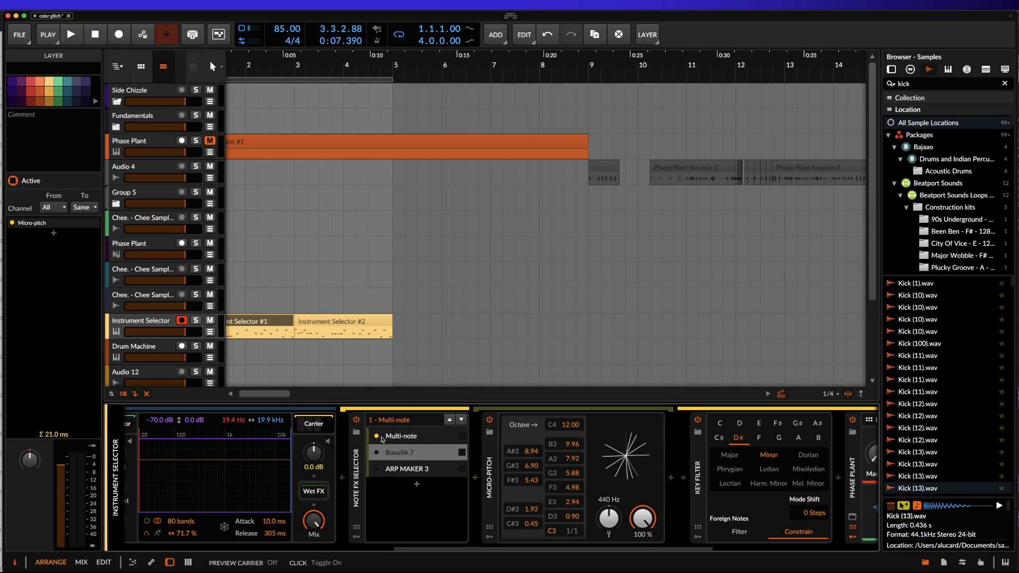
{"action": "left_click", "coordinate": [388, 438]}
{"action": "key", "text": "space"}
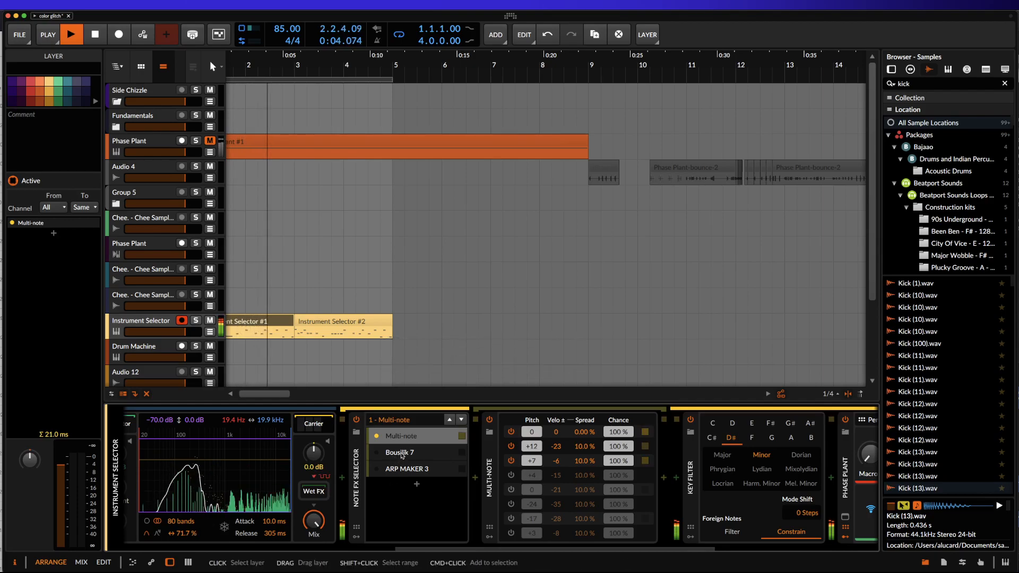
{"action": "key", "text": "space"}
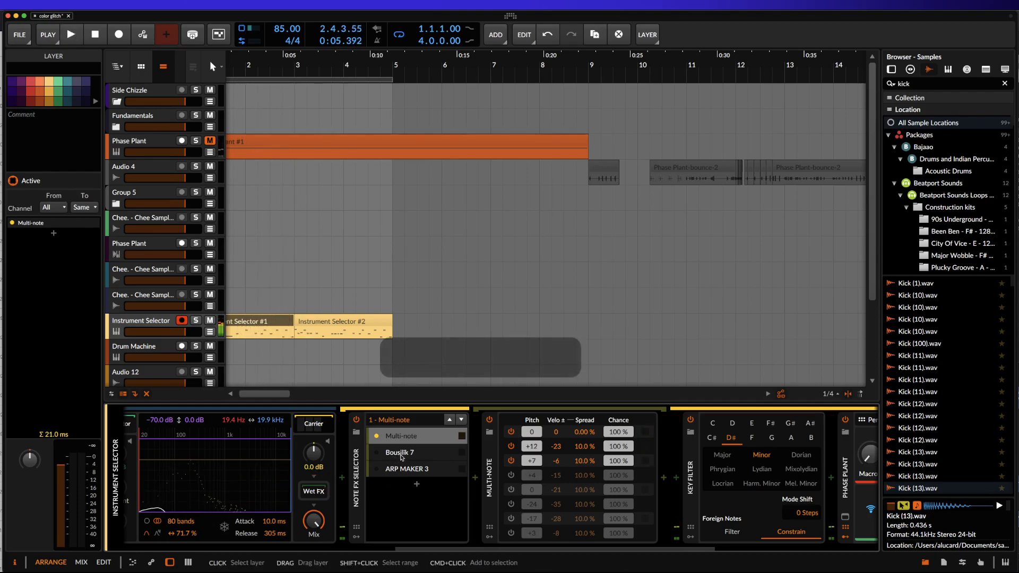
{"action": "scroll", "coordinate": [639, 468], "scroll_direction": "right", "scroll_amount": 3}
{"action": "left_click", "coordinate": [674, 438]}
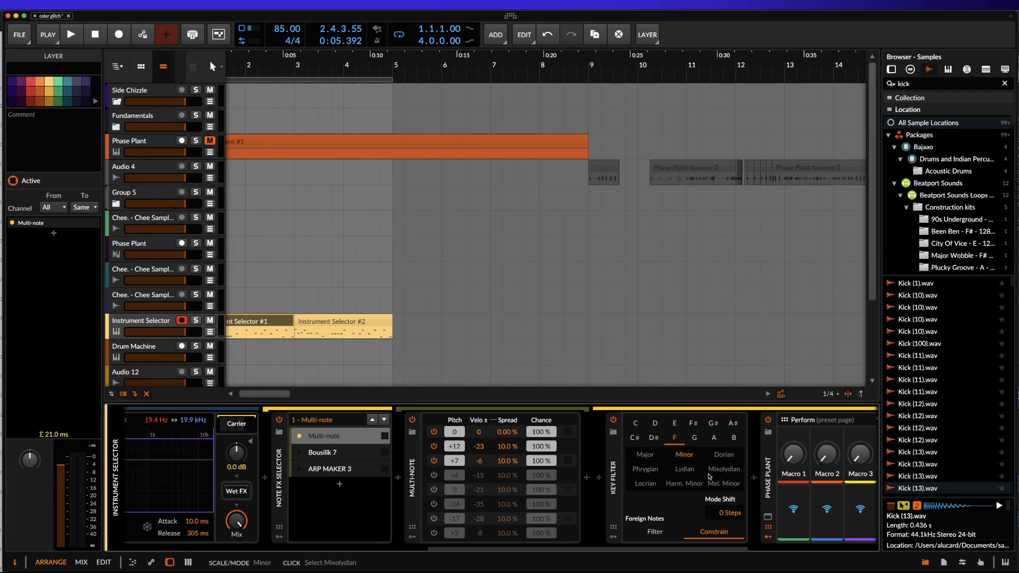
Make Bousilk 7 the active layer of the Note FX Selector and play the loop to audition it.
{"action": "left_click", "coordinate": [321, 452]}
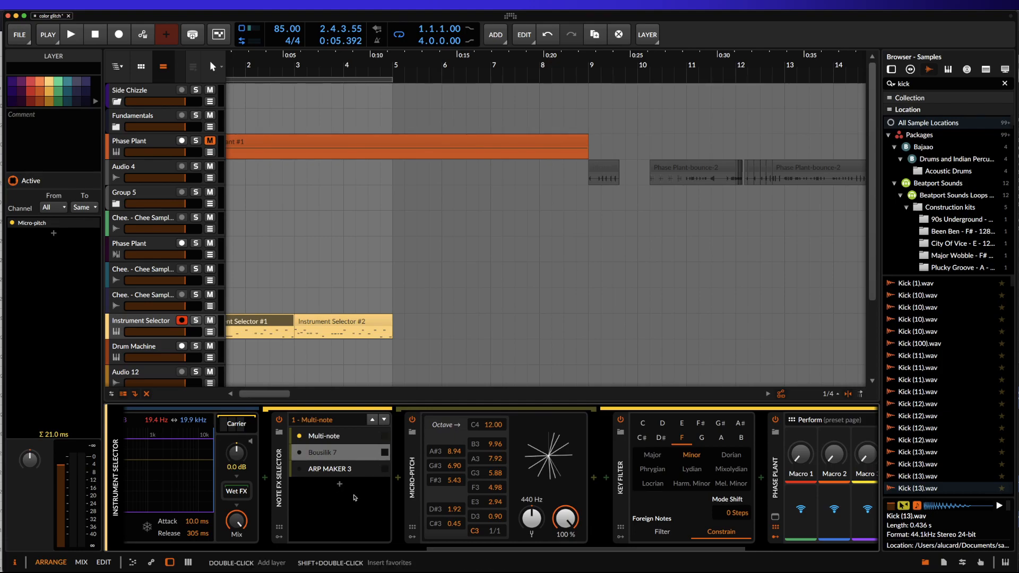
{"action": "key", "text": "space"}
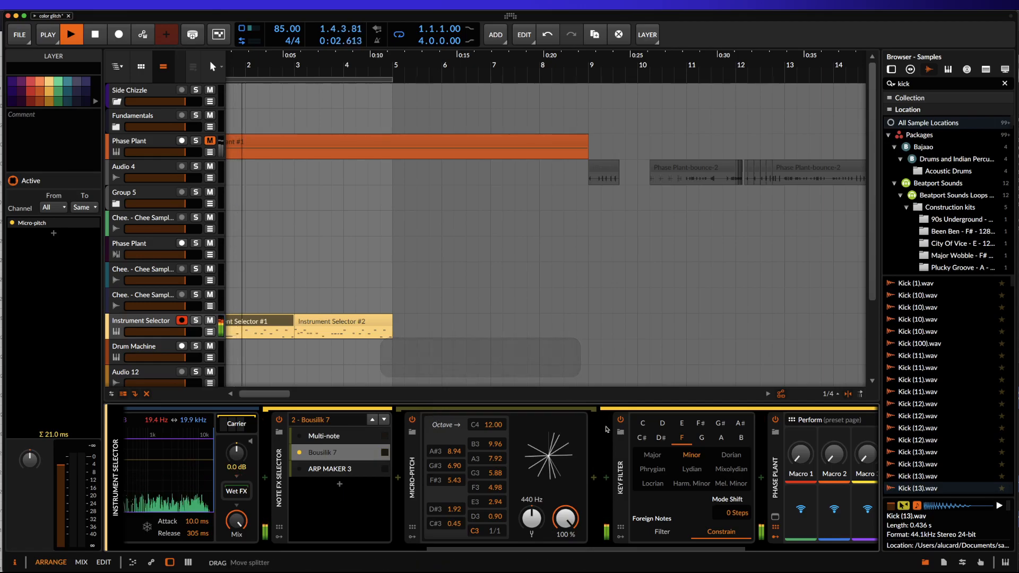
{"action": "scroll", "coordinate": [609, 435], "scroll_direction": "right", "scroll_amount": 1}
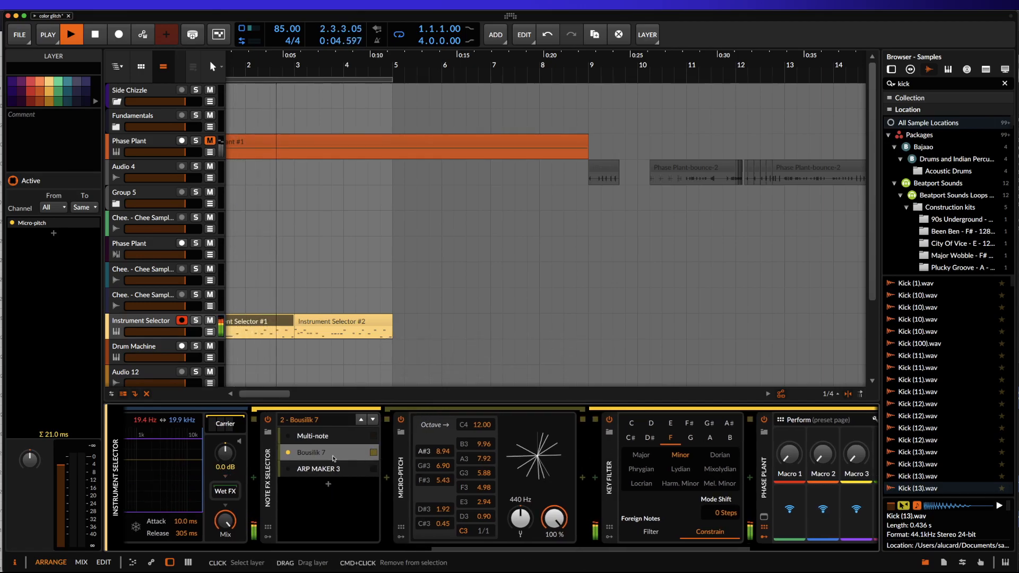
Make ARP MAKER 3 the active layer, collapse the Micro-pitch, expand the Arpeggiator, and set its rate to 1/64.
{"action": "left_click", "coordinate": [288, 471]}
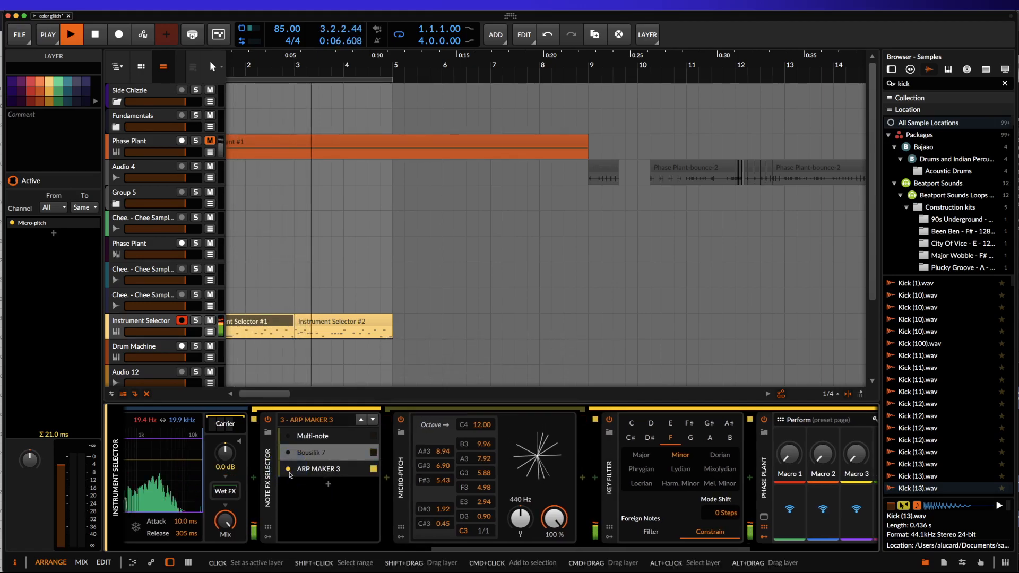
{"action": "double_click", "coordinate": [407, 457]}
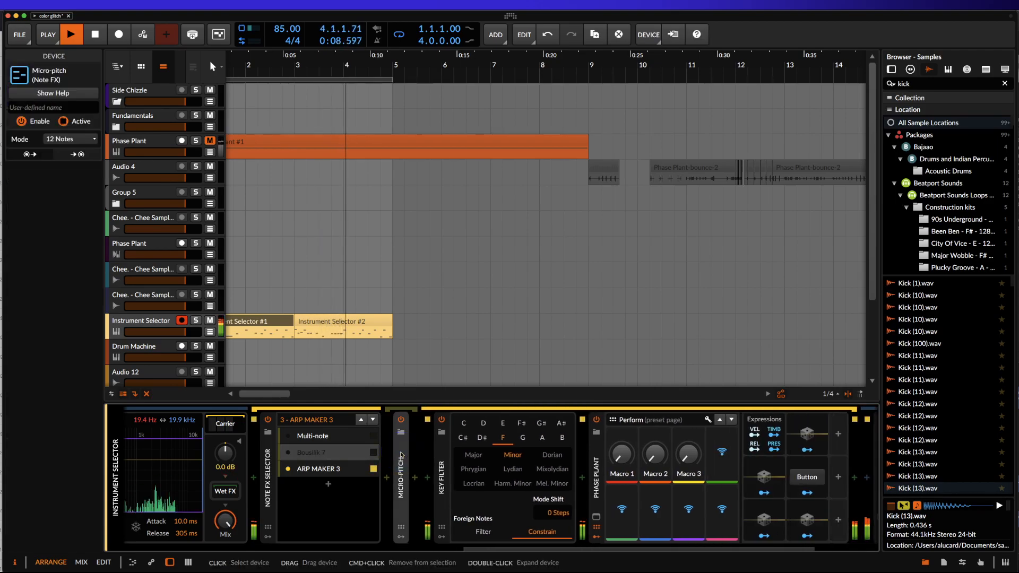
{"action": "left_click", "coordinate": [337, 469]}
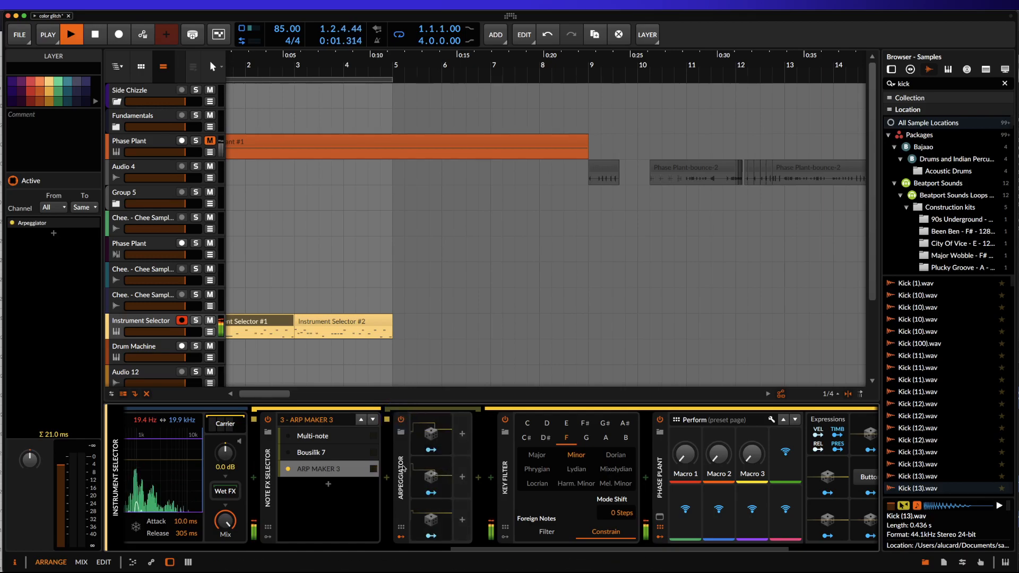
{"action": "double_click", "coordinate": [403, 441]}
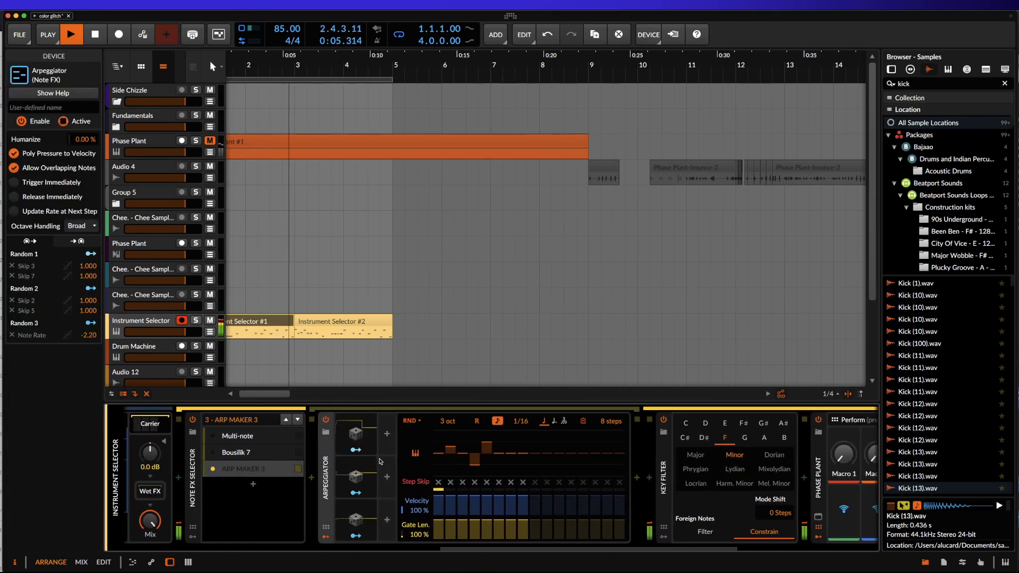
{"action": "left_click_drag", "start_coordinate": [517, 425], "coordinate": [509, 448]}
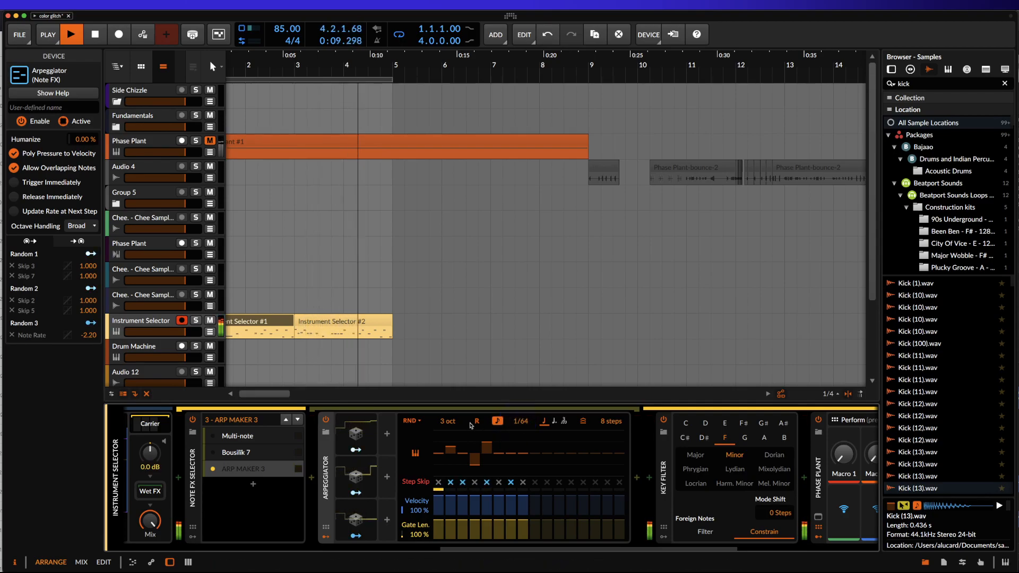
Collapse the Arpeggiator and set the Vocoder layer's volume in the FX Layer to -9.2 dB.
{"action": "double_click", "coordinate": [323, 461]}
{"action": "scroll", "coordinate": [399, 467], "scroll_direction": "right", "scroll_amount": 3}
{"action": "scroll", "coordinate": [398, 467], "scroll_direction": "left", "scroll_amount": 10}
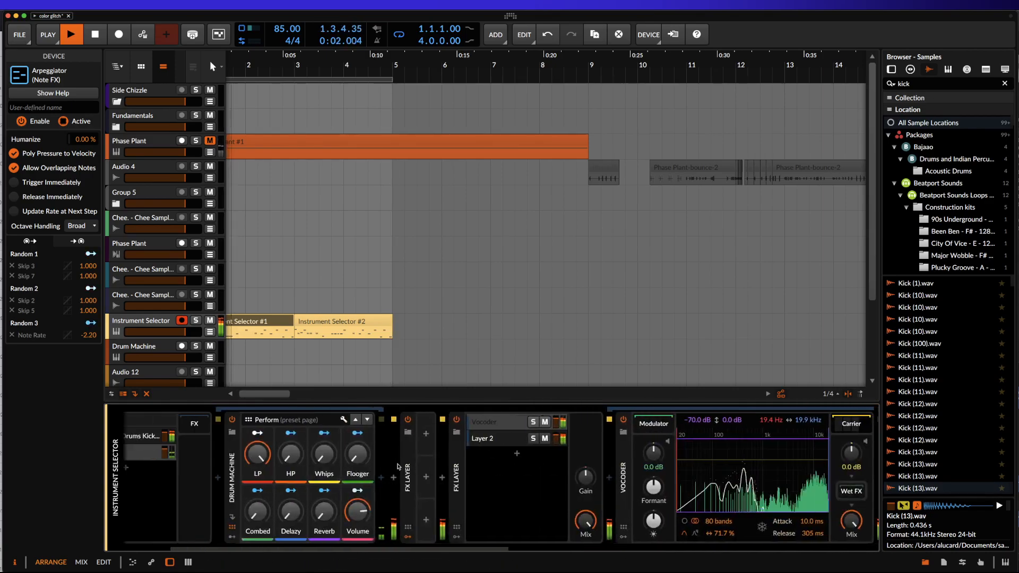
{"action": "left_click_drag", "start_coordinate": [556, 421], "coordinate": [557, 421]}
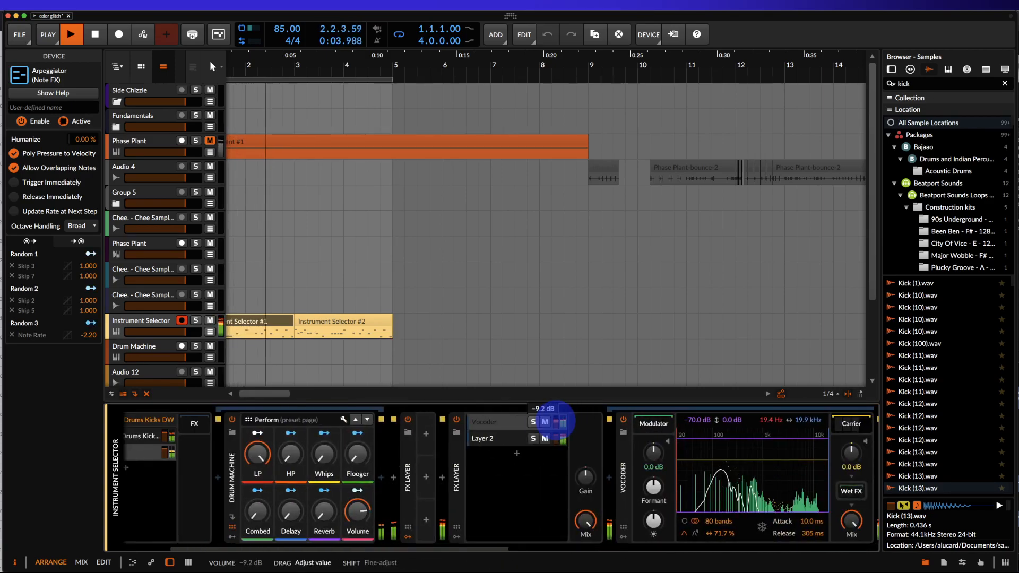
Search the audio effects for "sat" and insert Newfangled Saturate at the end of the chain, after the Compressor and outside Phase Plant's effects.
{"action": "scroll", "coordinate": [600, 496], "scroll_direction": "right", "scroll_amount": 5}
{"action": "scroll", "coordinate": [600, 497], "scroll_direction": "right", "scroll_amount": 8}
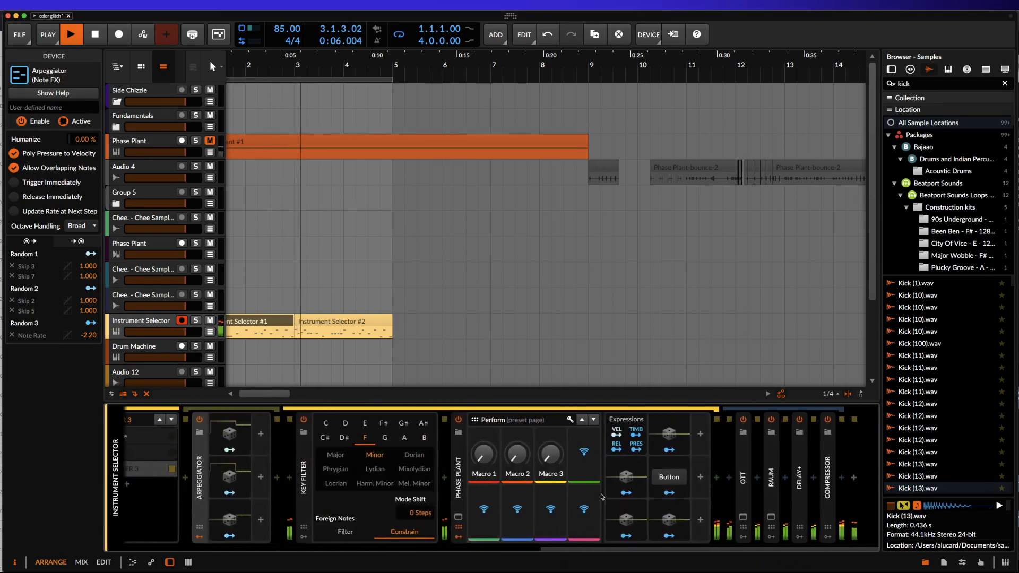
{"action": "left_click", "coordinate": [841, 477]}
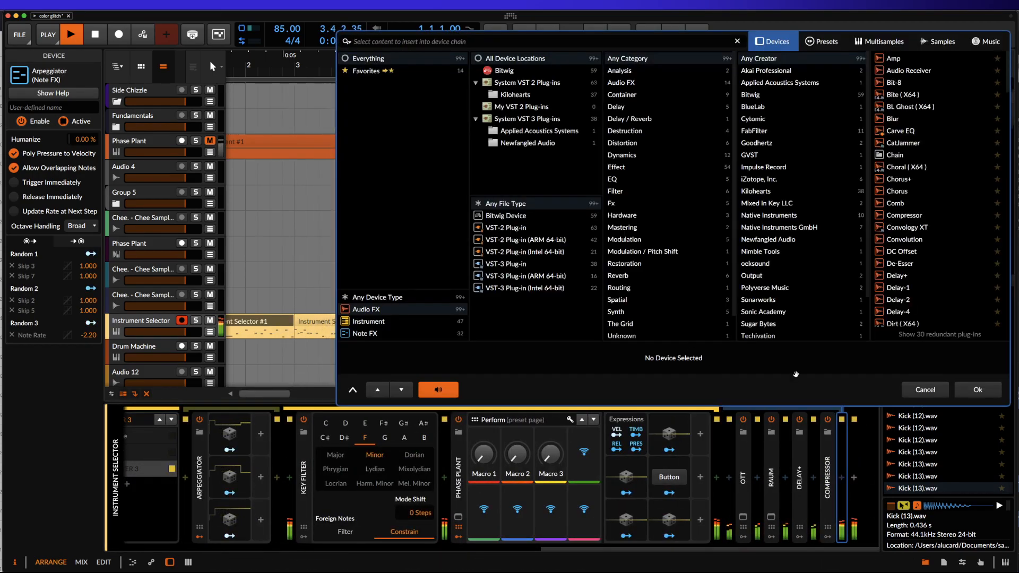
{"action": "left_click", "coordinate": [854, 477]}
{"action": "left_click", "coordinate": [549, 42]}
{"action": "type", "text": "sat"}
{"action": "left_click", "coordinate": [917, 105]}
{"action": "left_click", "coordinate": [989, 390]}
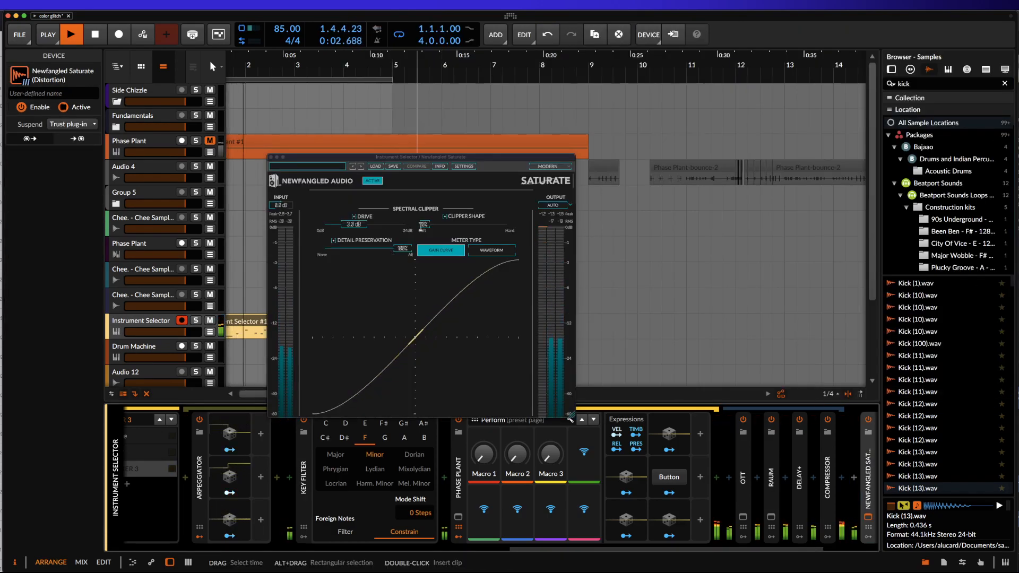
Set Saturate's clipper shape to fully hard, close the plug-in window, and stop playback.
{"action": "left_click", "coordinate": [421, 226]}
{"action": "left_click_drag", "start_coordinate": [420, 226], "coordinate": [646, 220]}
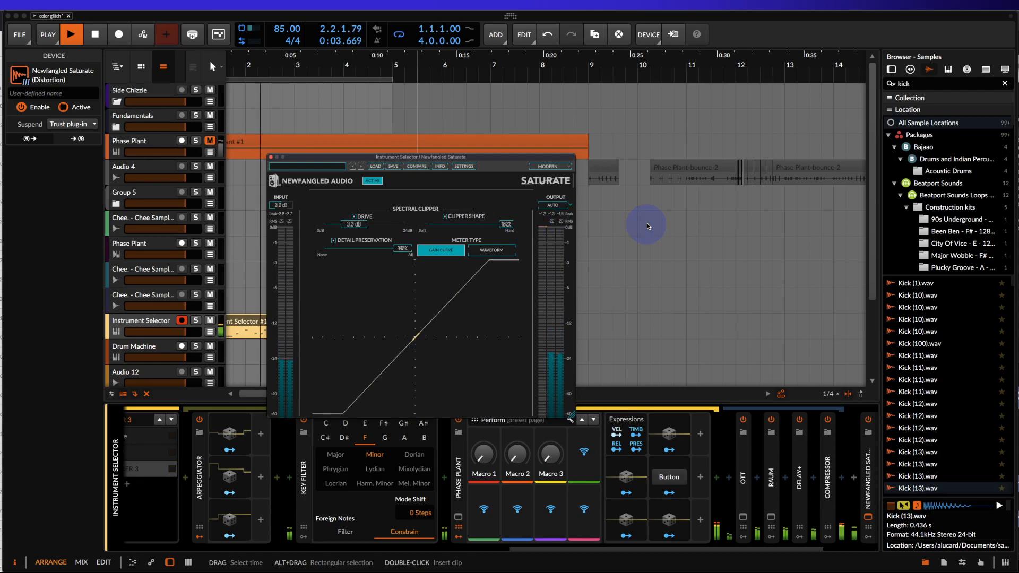
{"action": "left_click", "coordinate": [271, 157]}
{"action": "scroll", "coordinate": [311, 323], "scroll_direction": "down", "scroll_amount": 4}
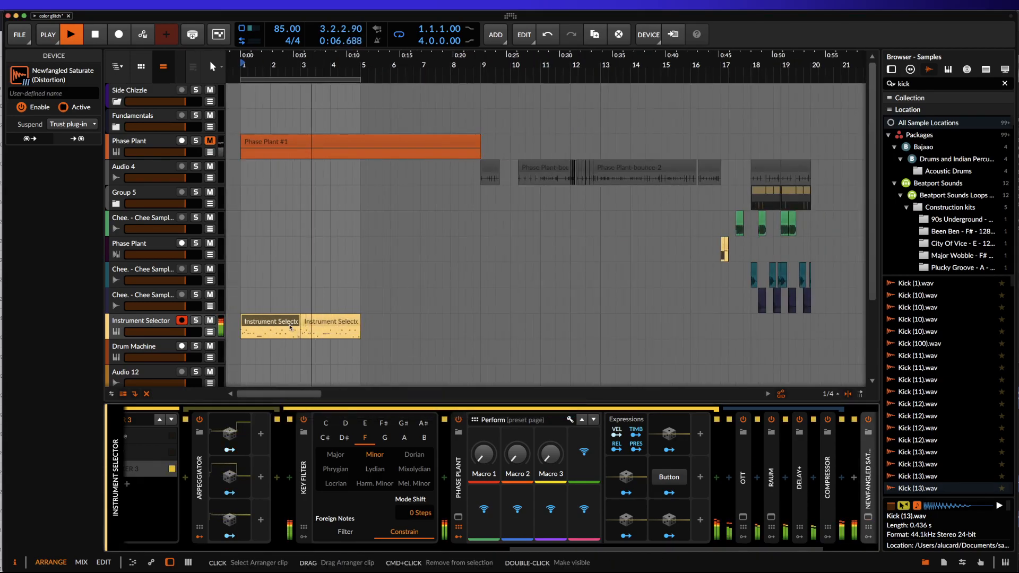
{"action": "key", "text": "space"}
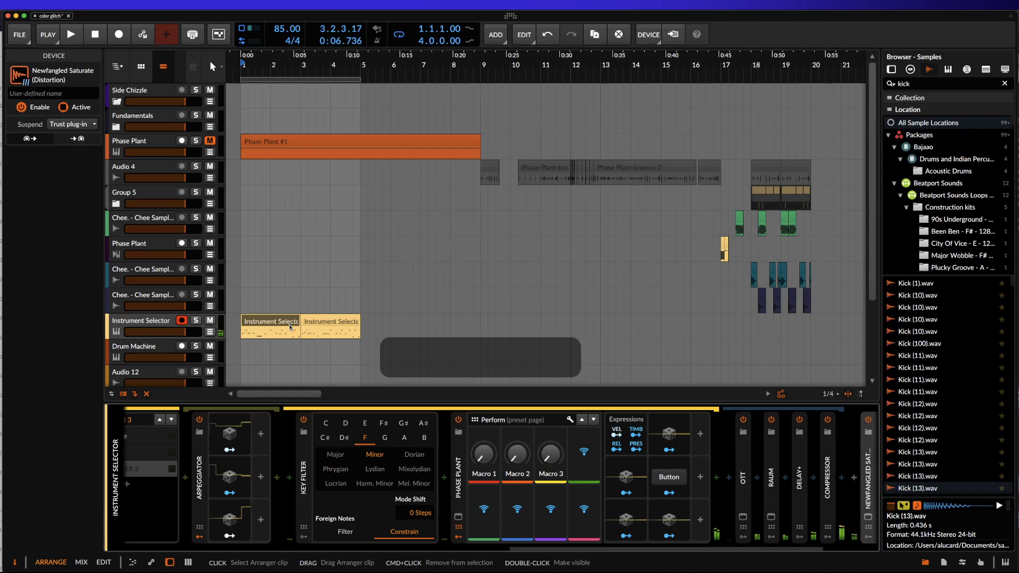